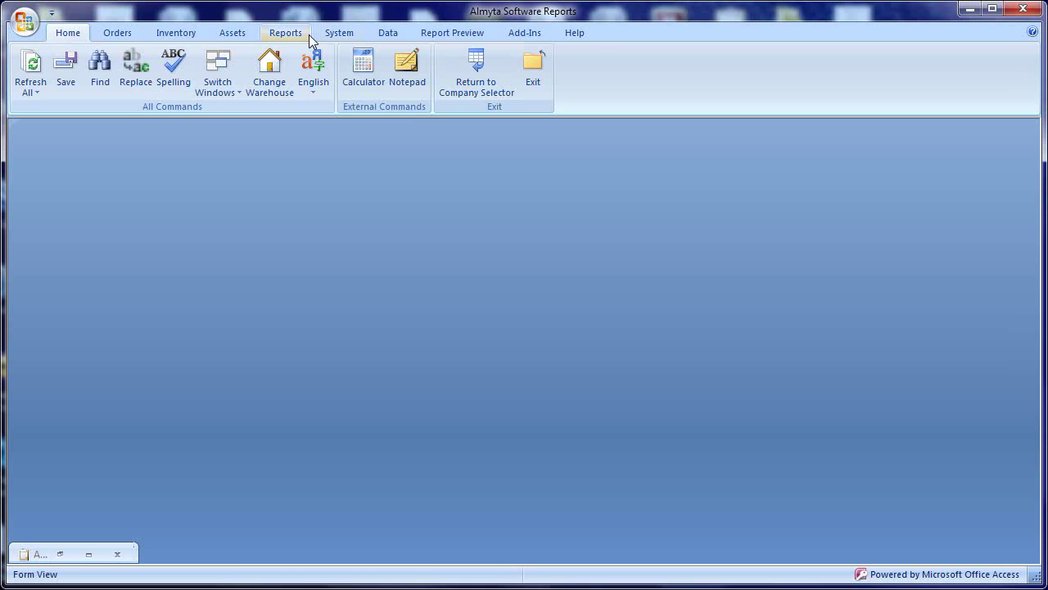
Switch to the Reports ribbon tab with its order, inventory, asset and list report shortcuts.
left_click(309, 34)
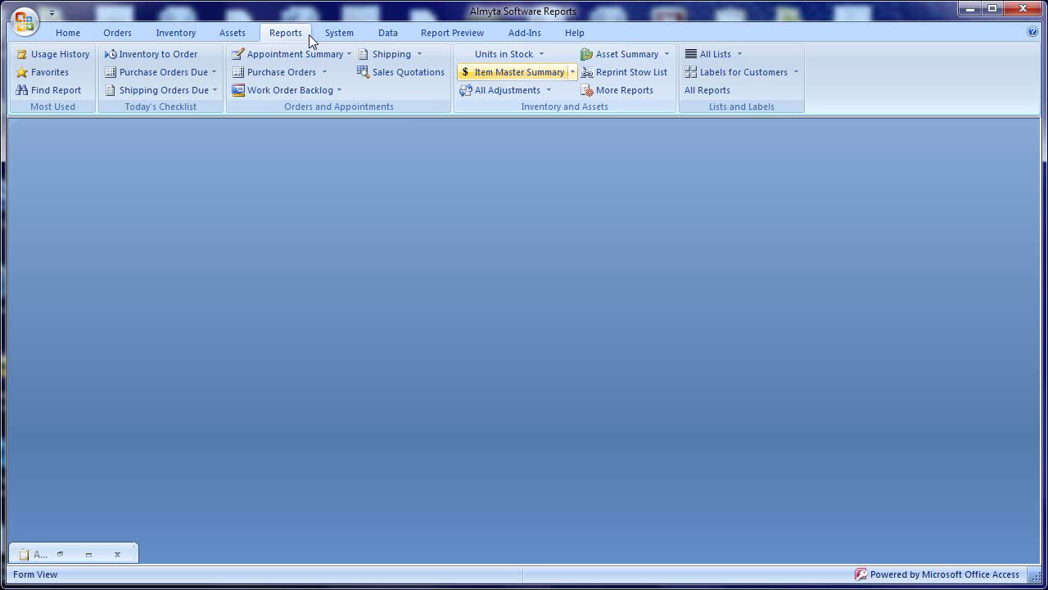
Open the Item Master Summary setup in All Reports, leaving the Inventory report type unchanged.
left_click(488, 74)
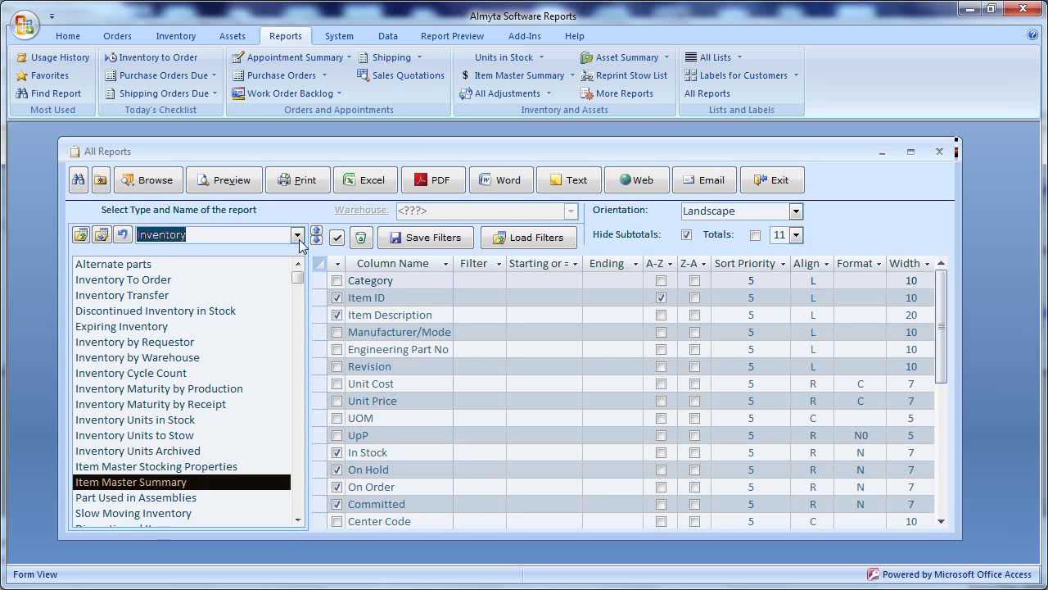
left_click(298, 236)
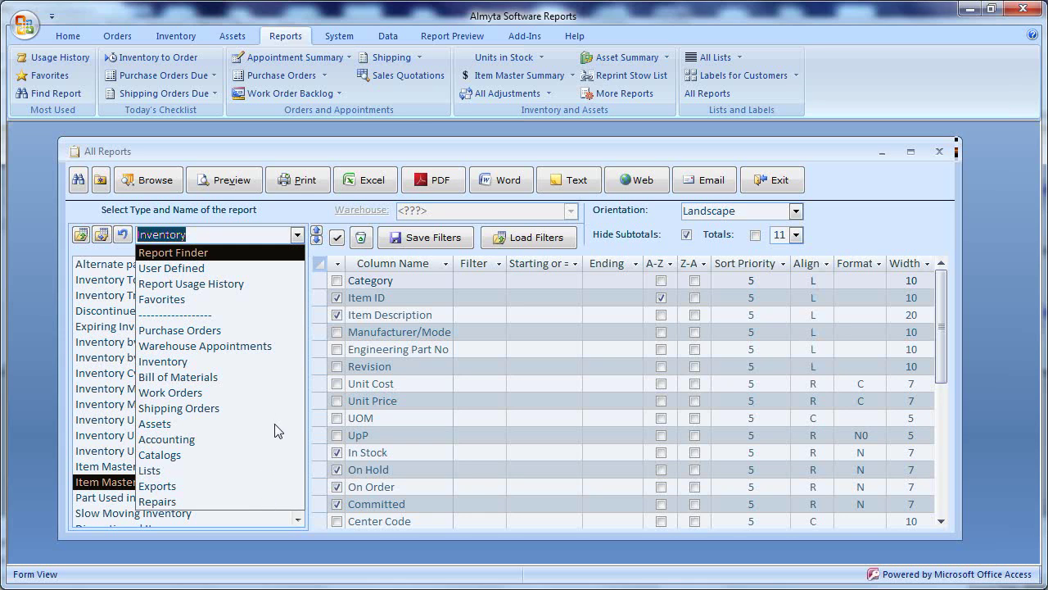
left_click(300, 245)
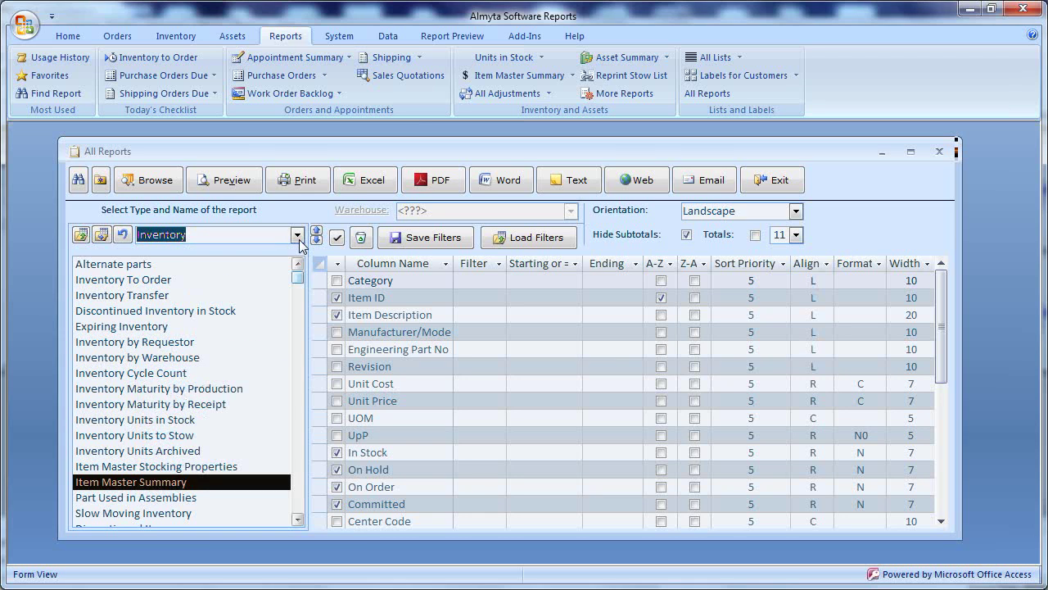
left_click(299, 283)
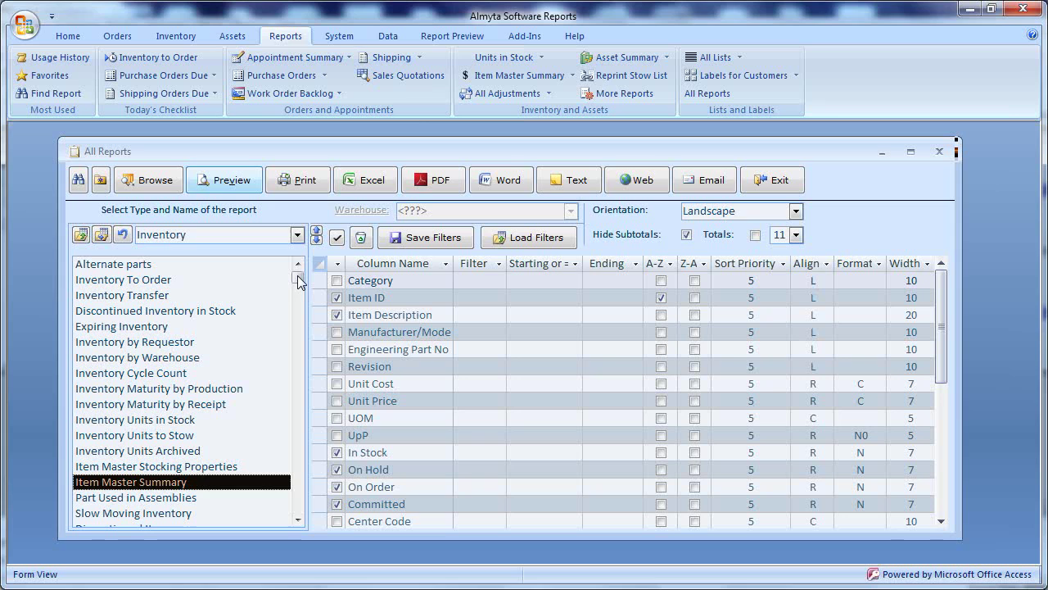
left_click(244, 189)
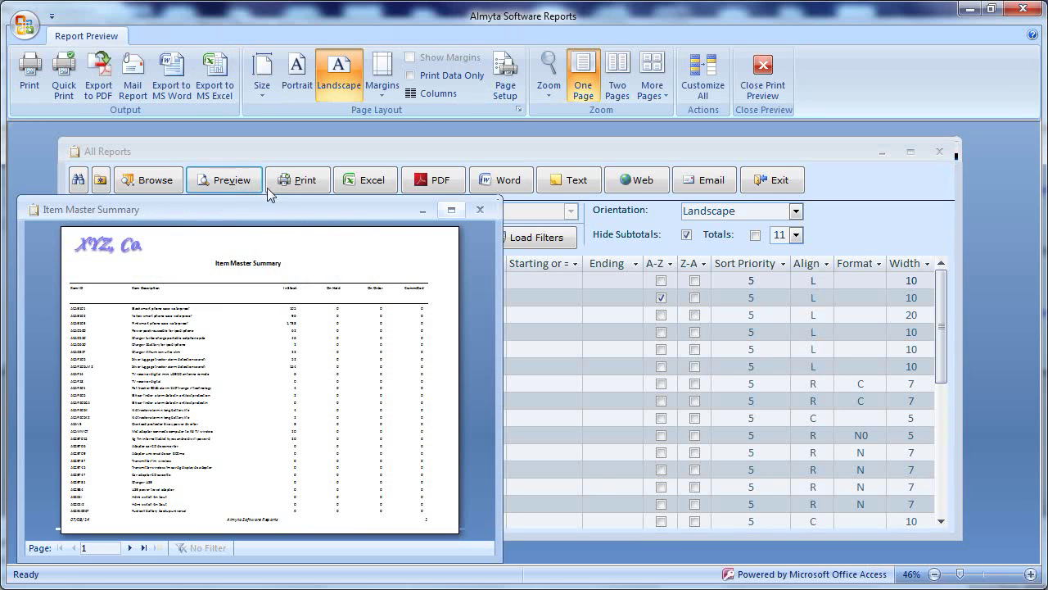
left_click(449, 214)
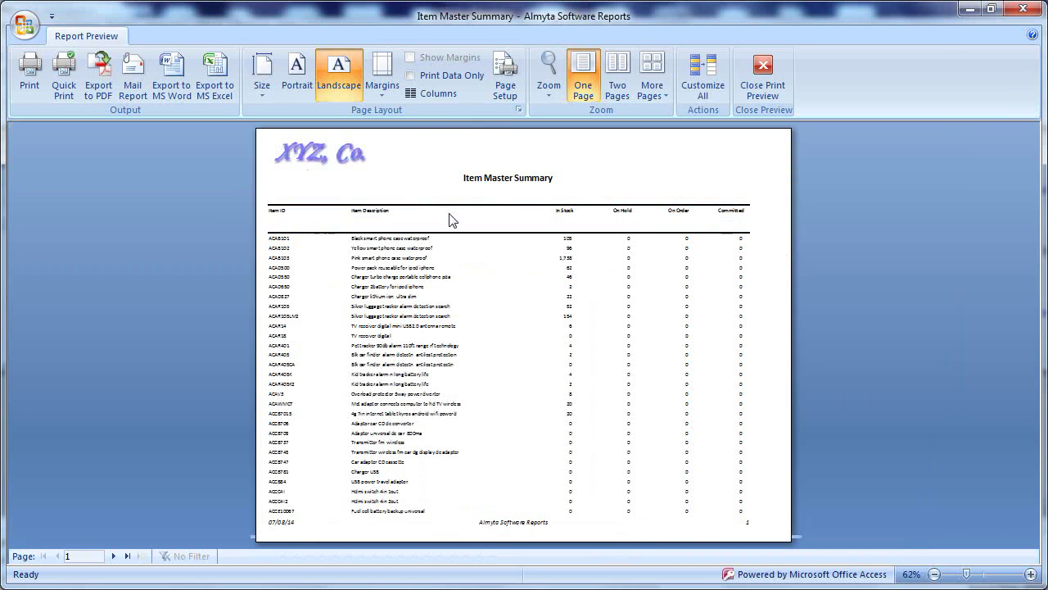
left_click(502, 251)
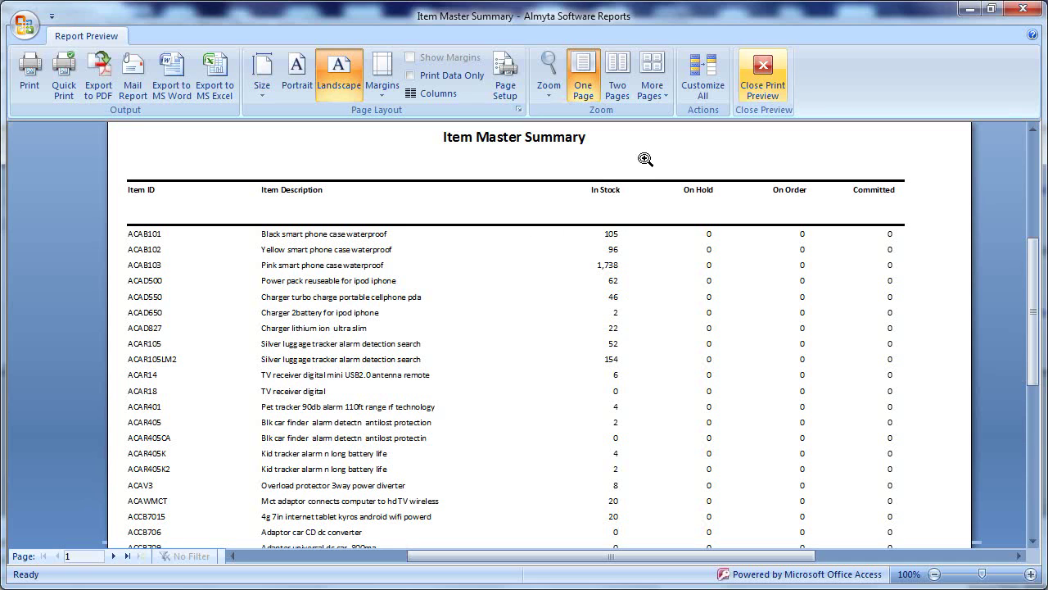
left_click(758, 74)
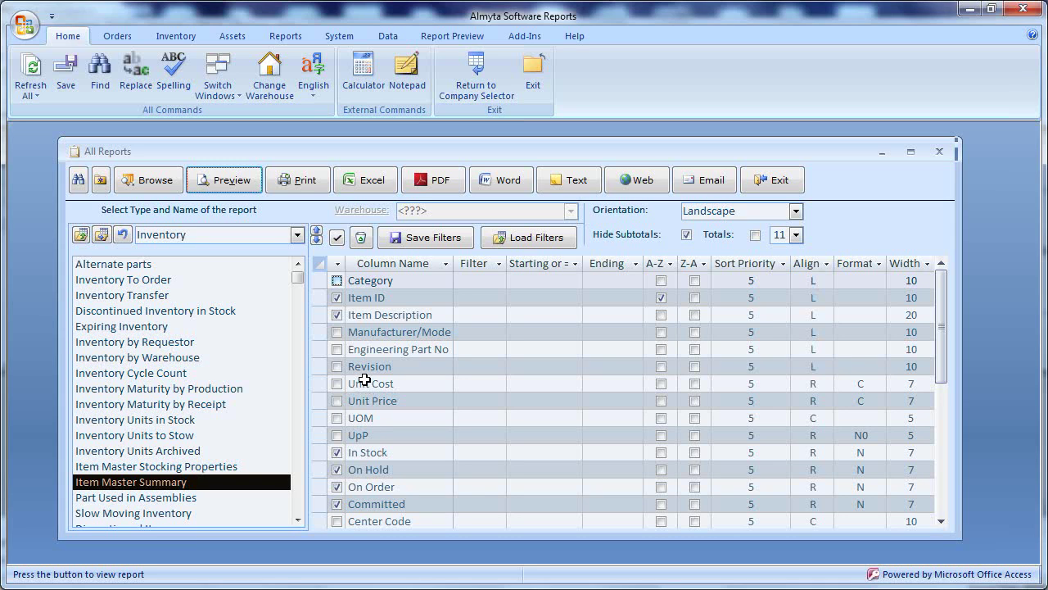
Add the Category column, then check it in a maximized, zoomed-in print preview.
left_click(337, 280)
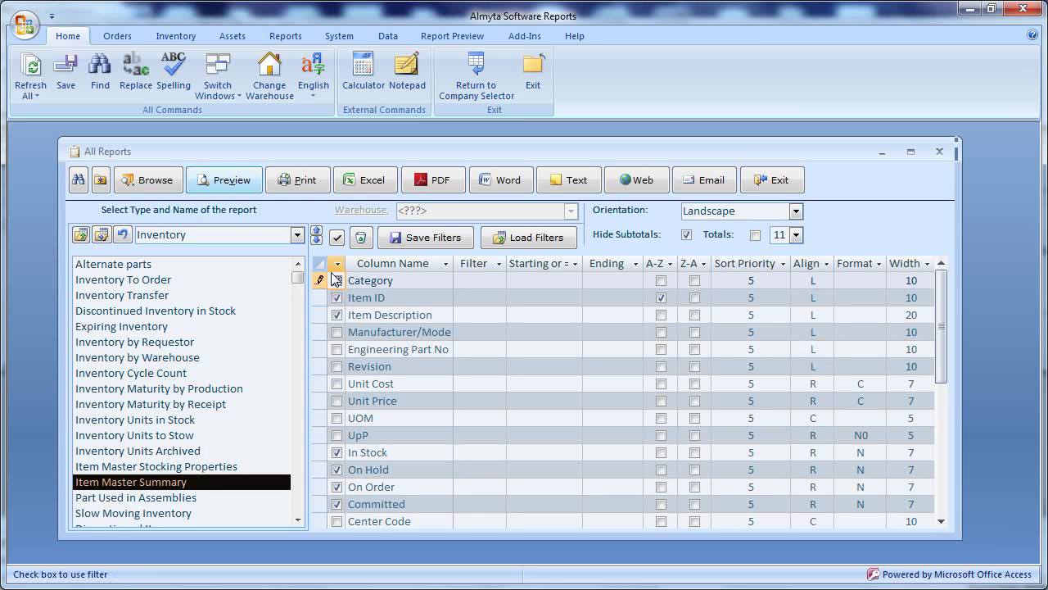
left_click(232, 181)
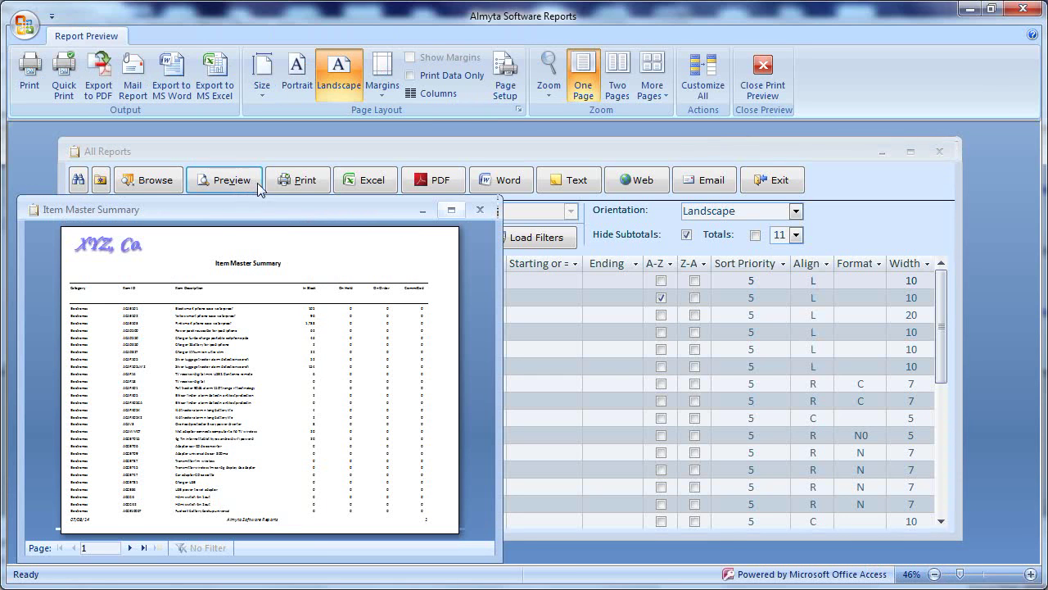
left_click(452, 211)
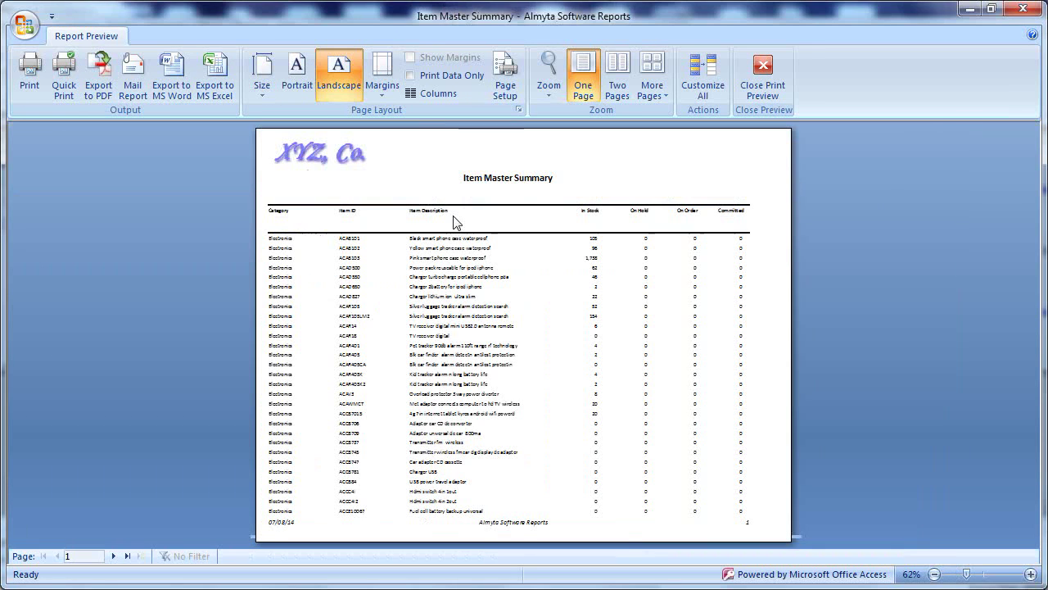
left_click(393, 232)
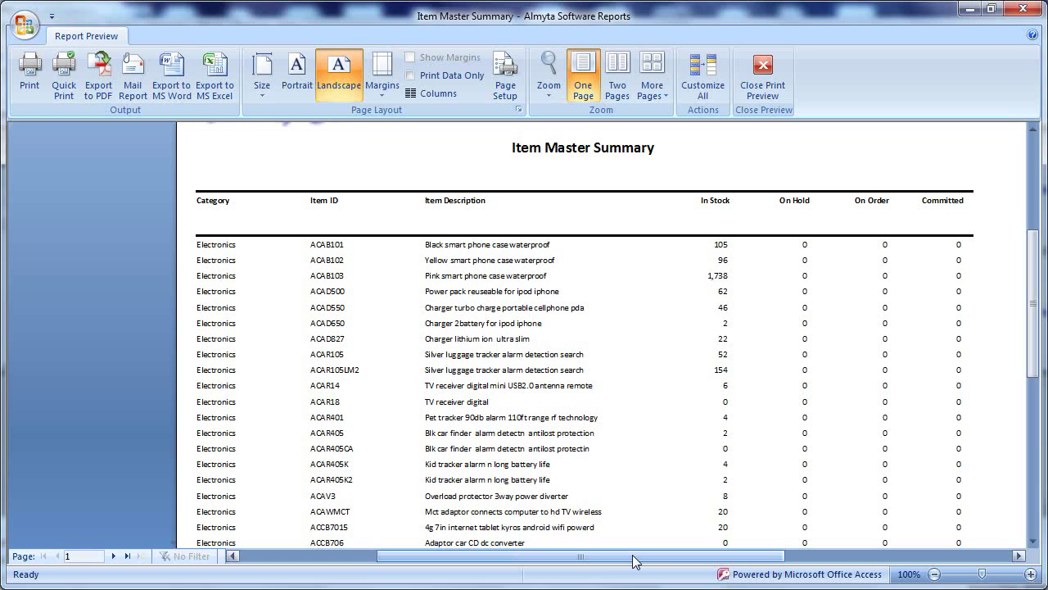
scroll(634, 561, "right", 3)
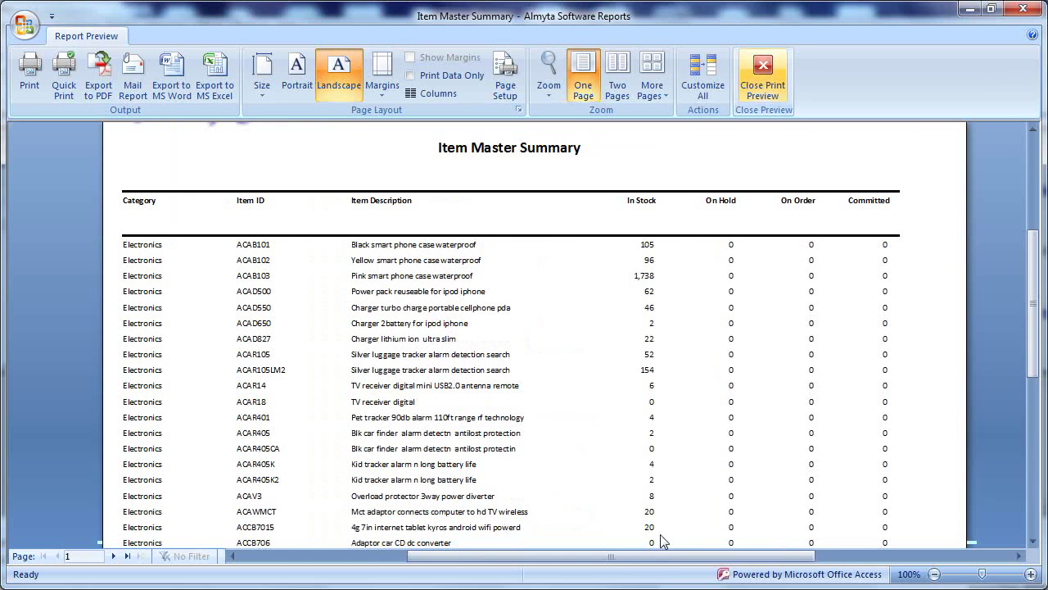
left_click(761, 78)
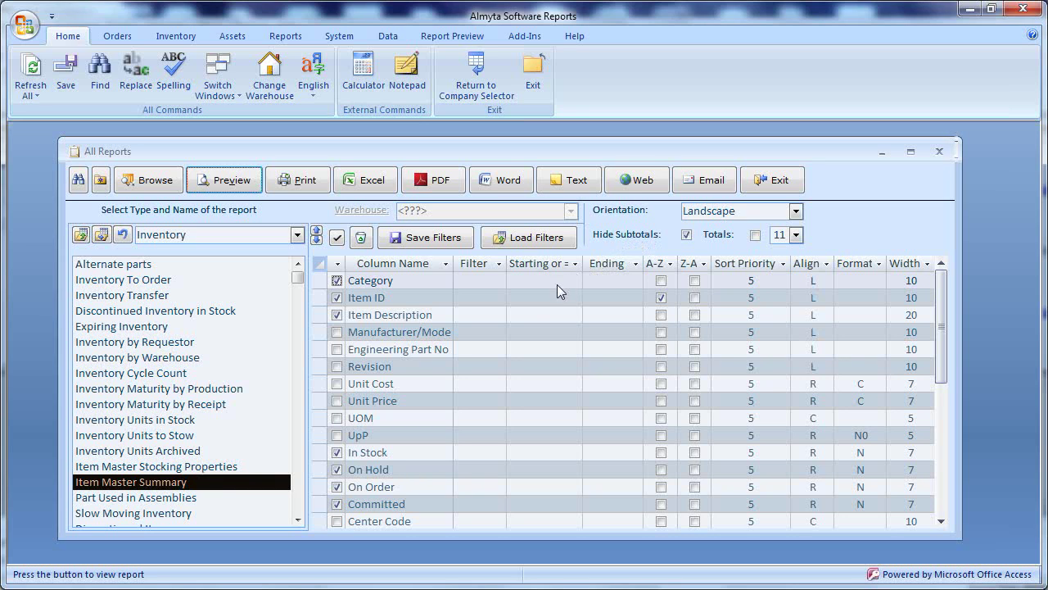
Filter Item Description to 'contains' with the value 'cooker'.
left_click(499, 316)
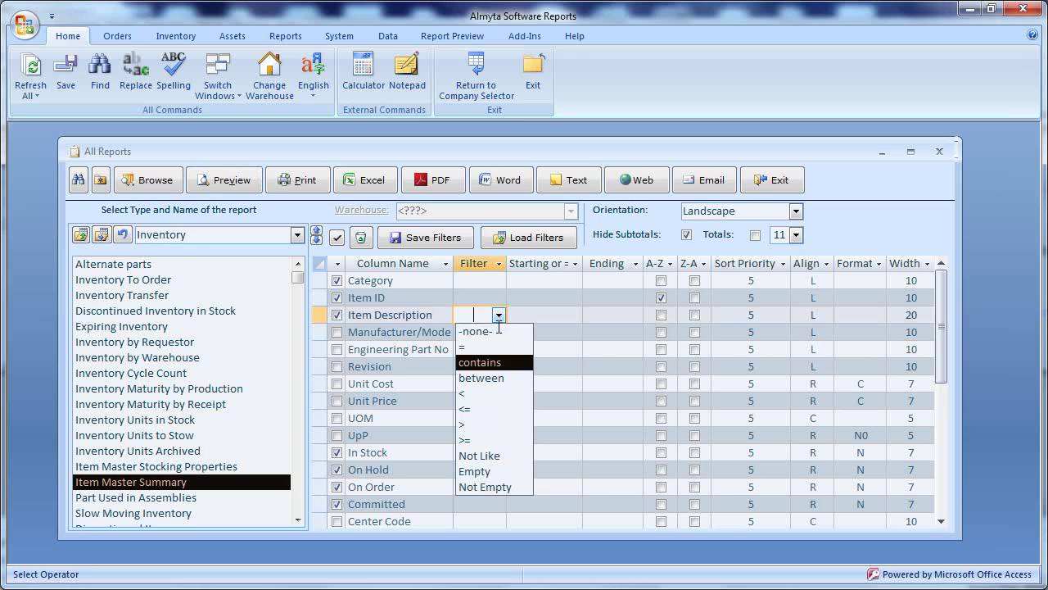
left_click(483, 362)
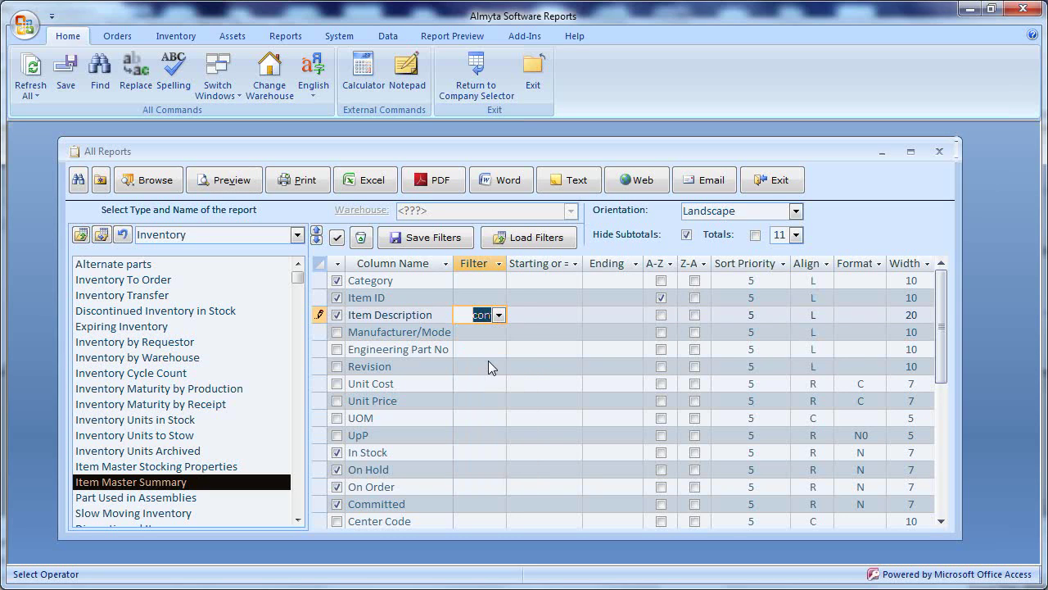
left_click(525, 315)
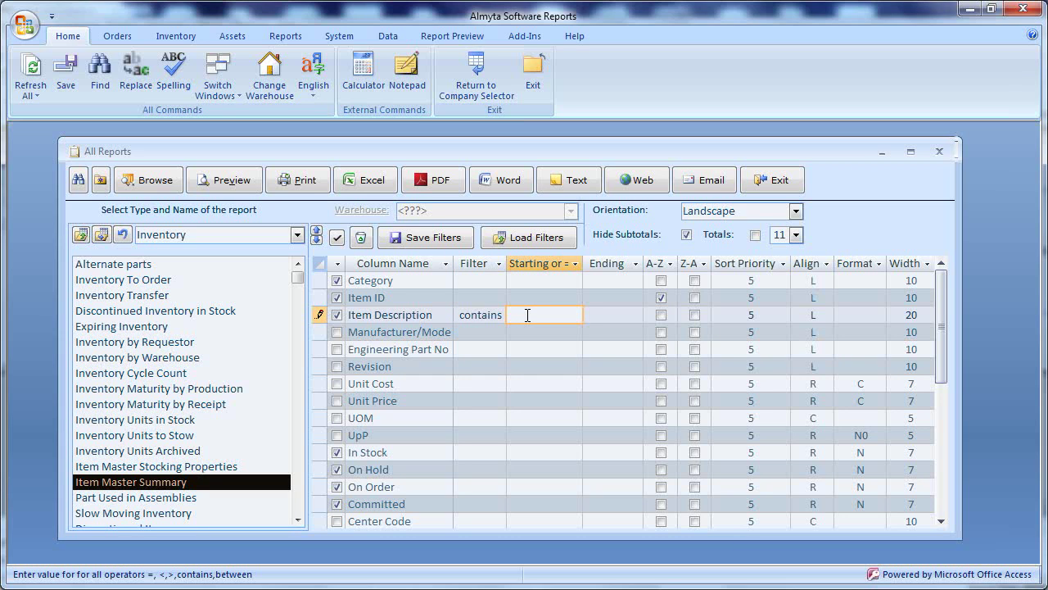
type("cooker")
left_click(473, 287)
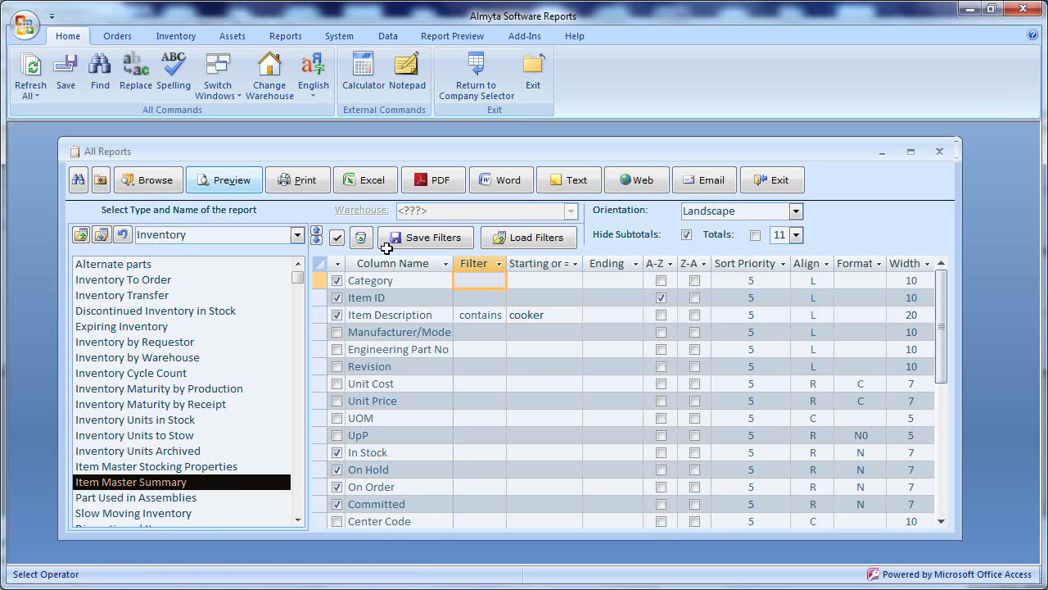
Preview the cooker-filtered report maximized and zoomed in, then close the preview.
left_click(236, 180)
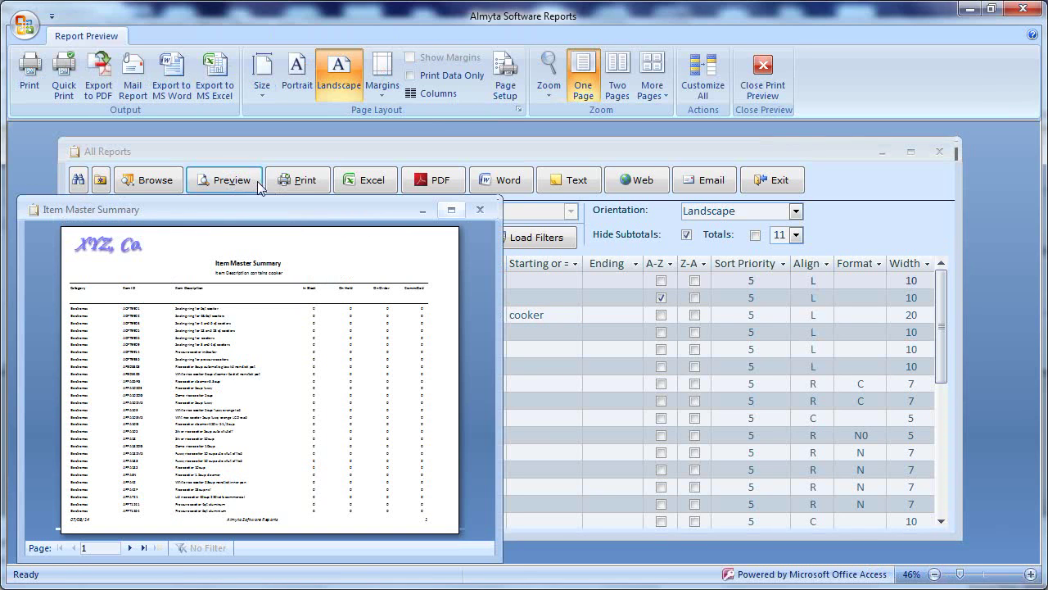
left_click(451, 210)
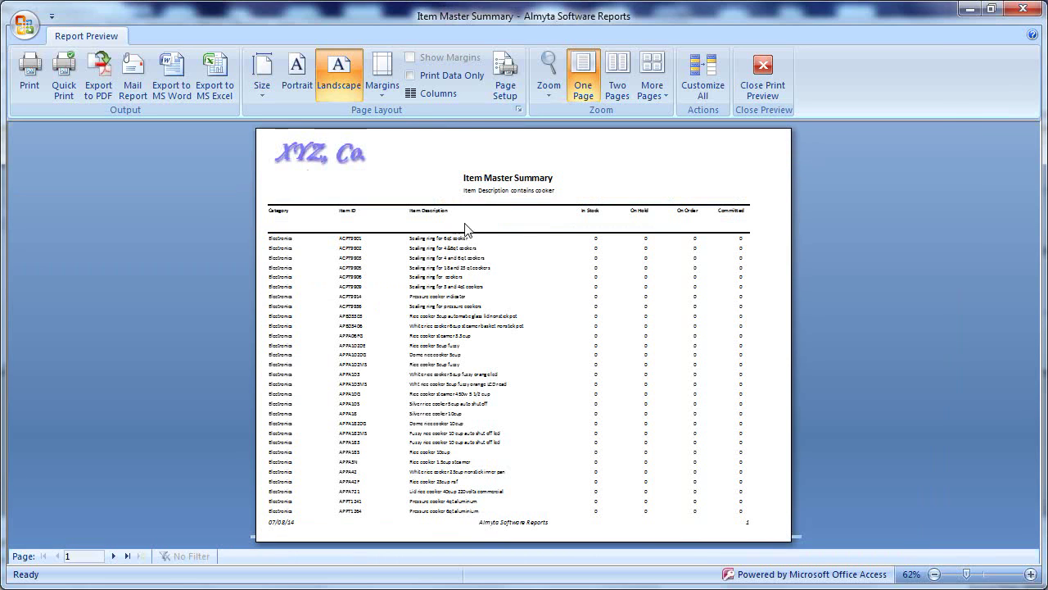
left_click(507, 225)
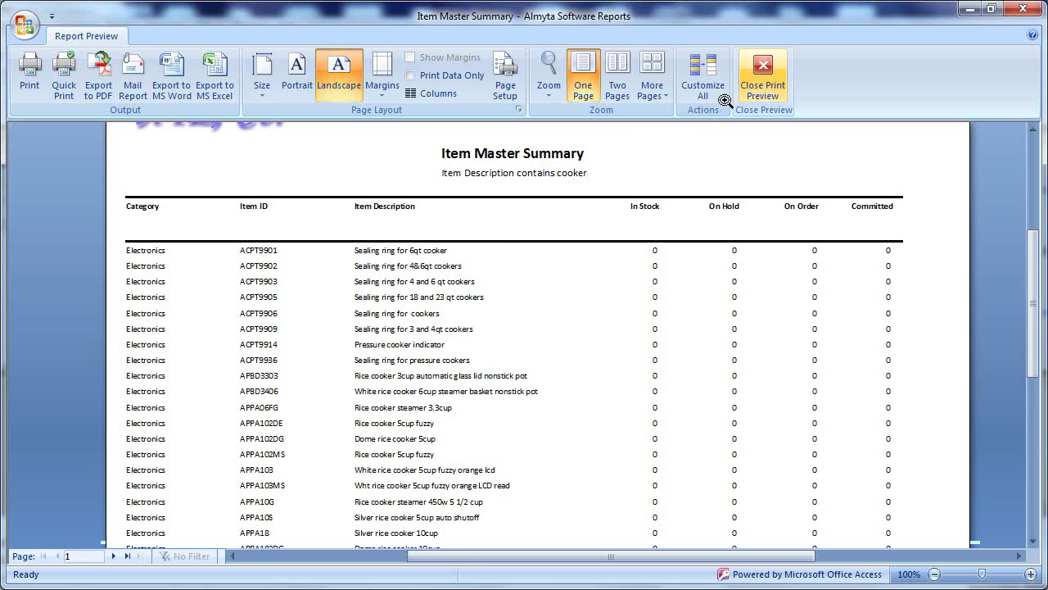
left_click(754, 75)
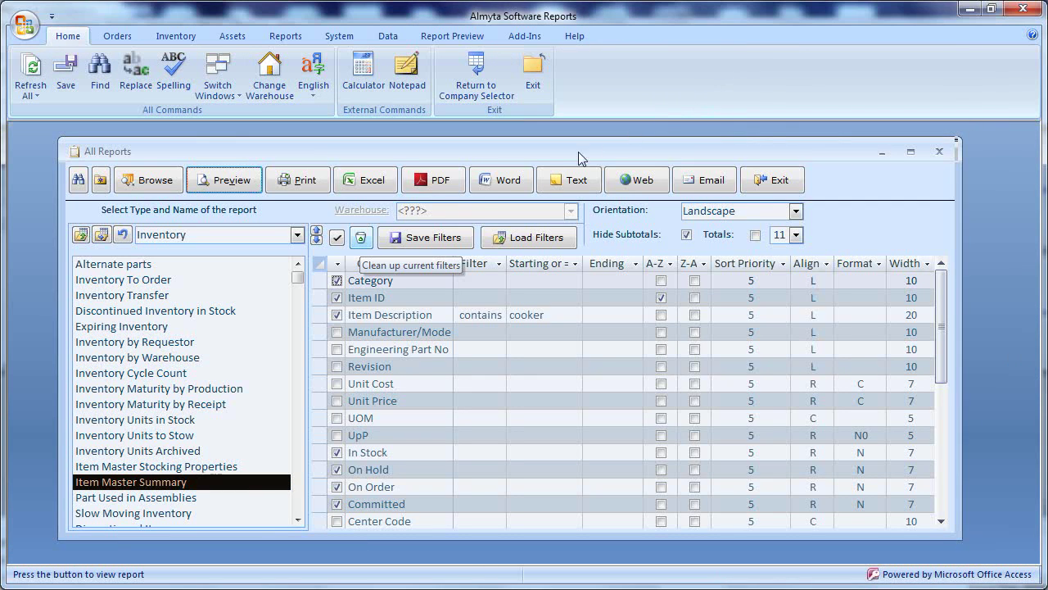
Clear the cooker filter, sort A-Z by Item ID instead of Category, and preview.
left_click(364, 241)
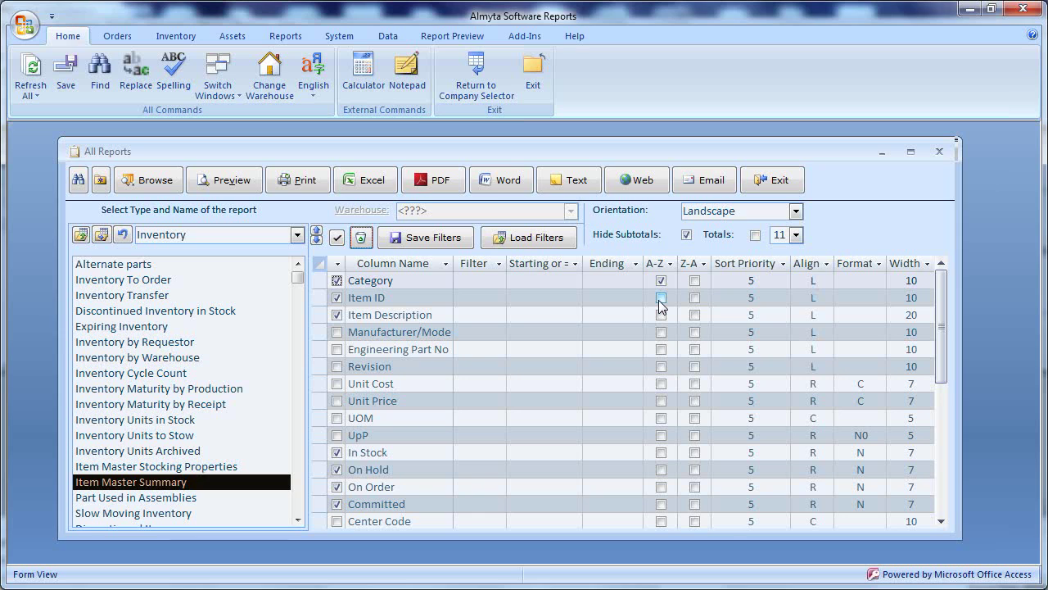
left_click(661, 298)
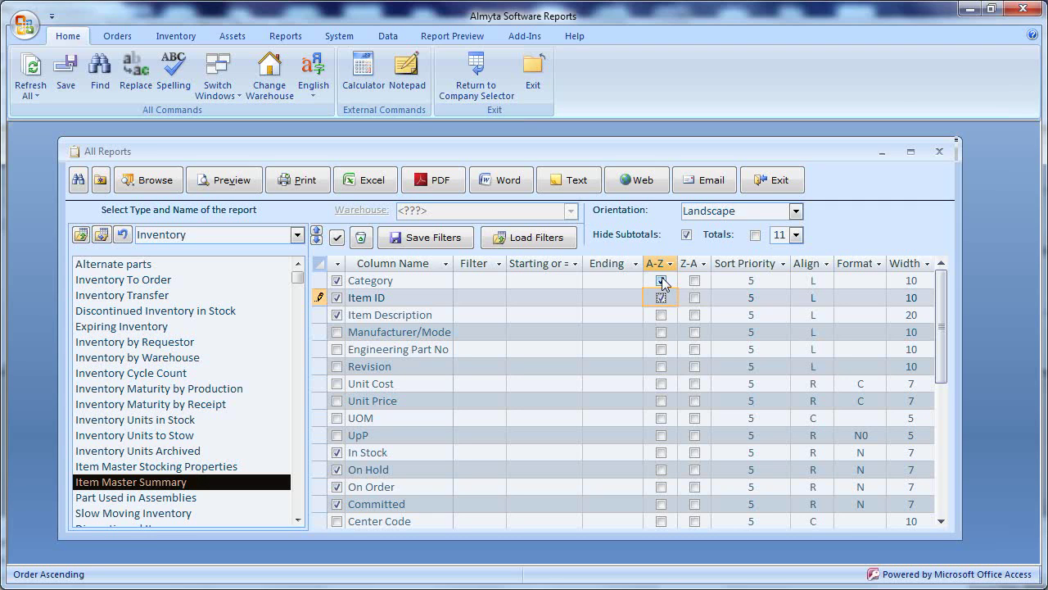
left_click(661, 281)
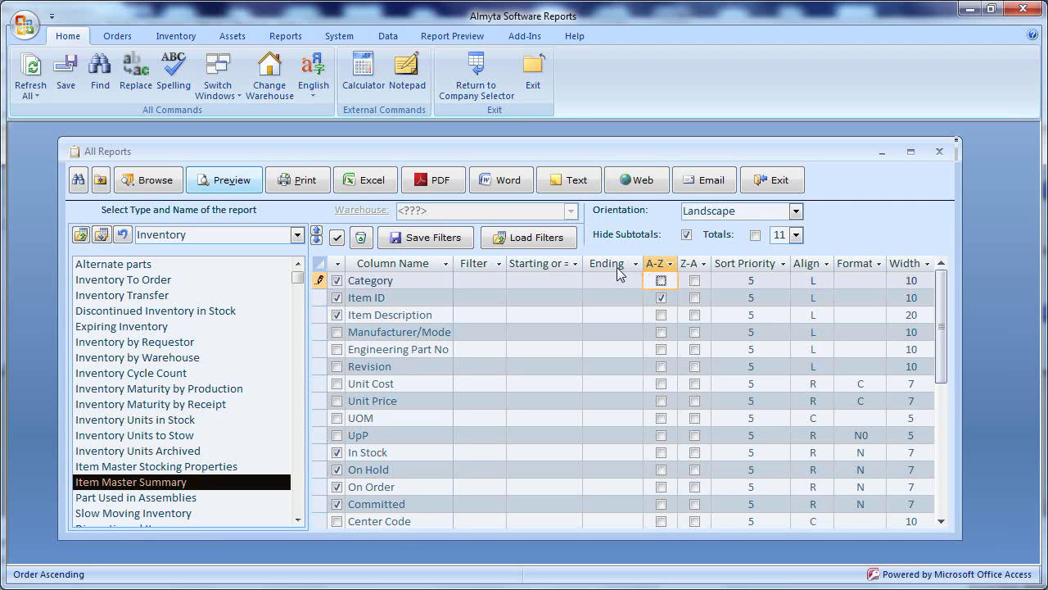
left_click(252, 187)
left_click(451, 209)
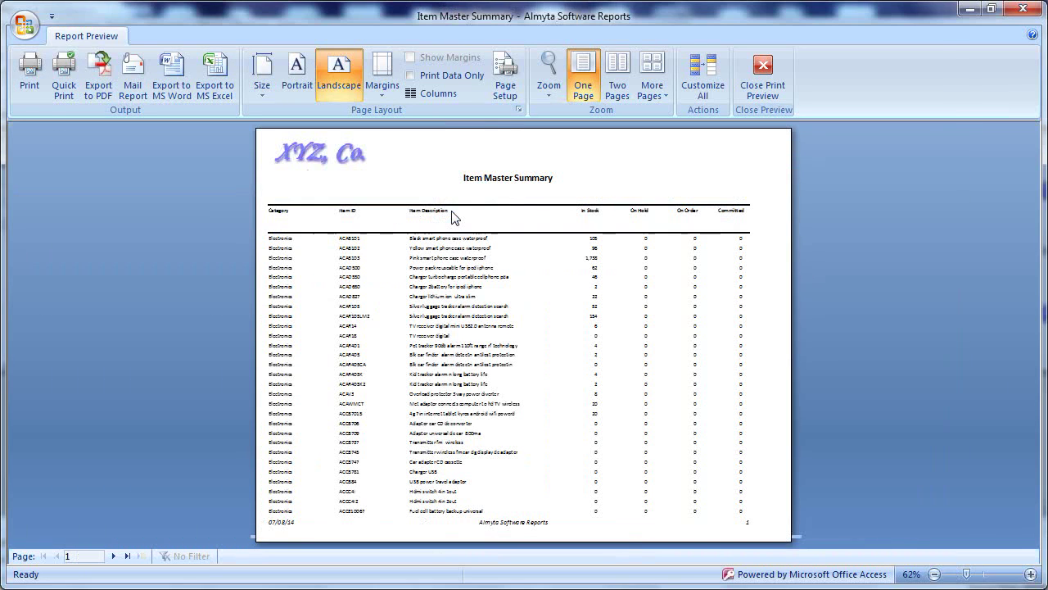
left_click(367, 306)
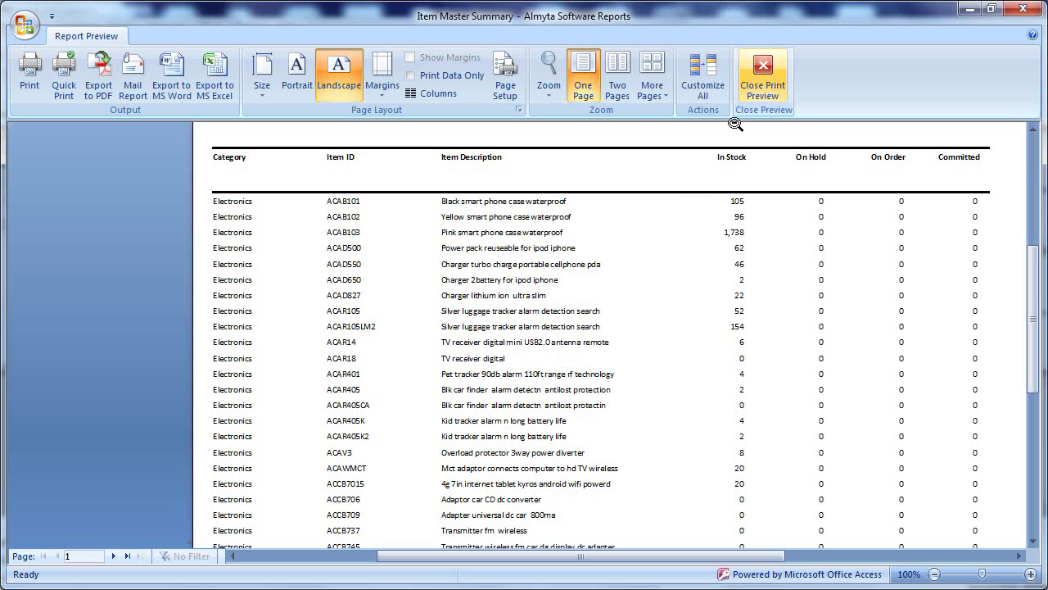
left_click(758, 72)
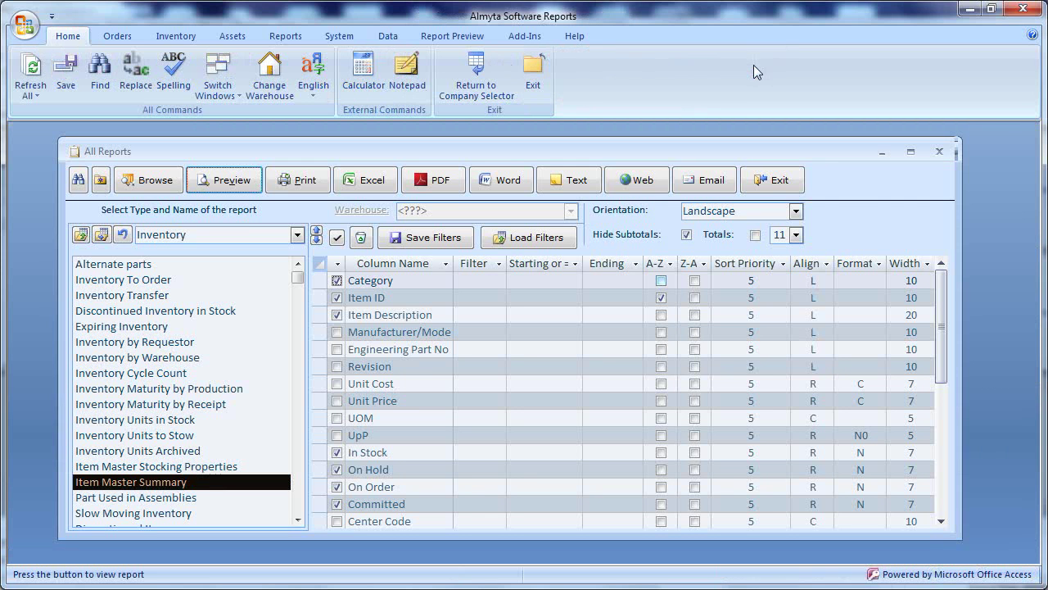
left_click(662, 281)
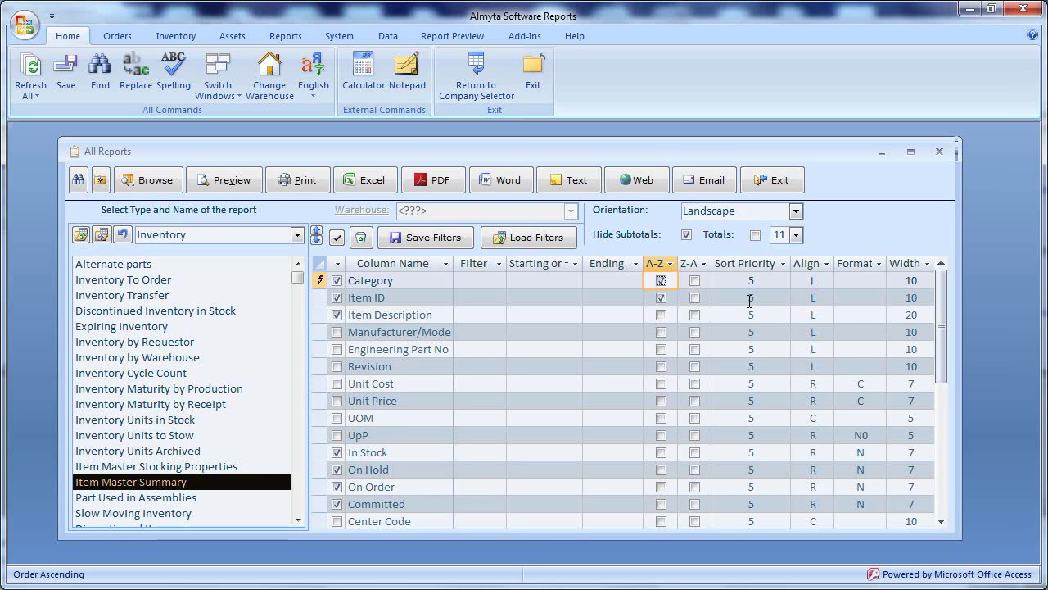
Change Item ID's sort priority to 6, below Category's 5, and preview the report.
left_click(751, 298)
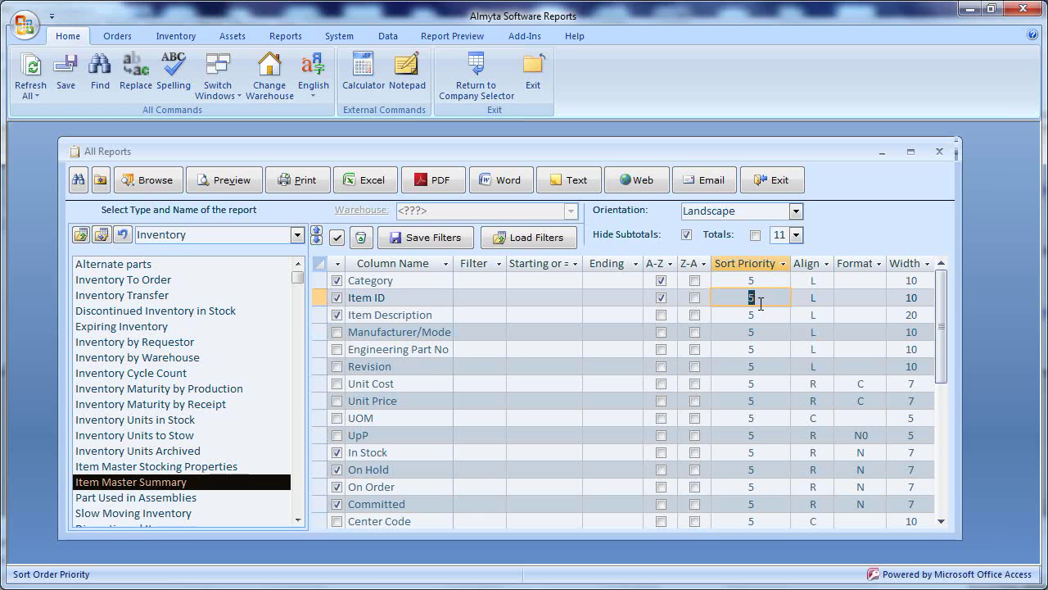
type("6")
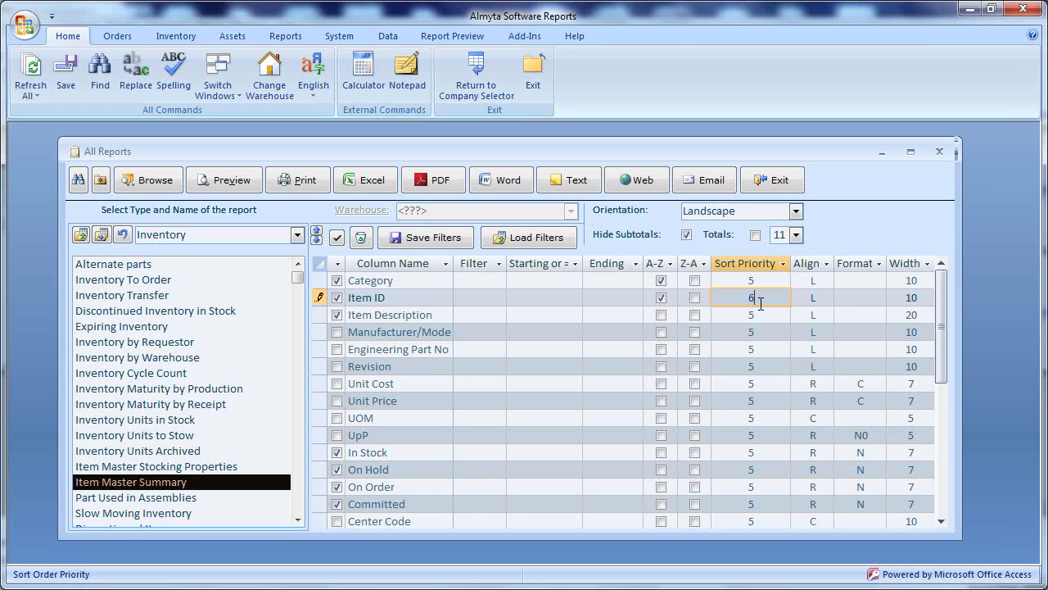
left_click(758, 315)
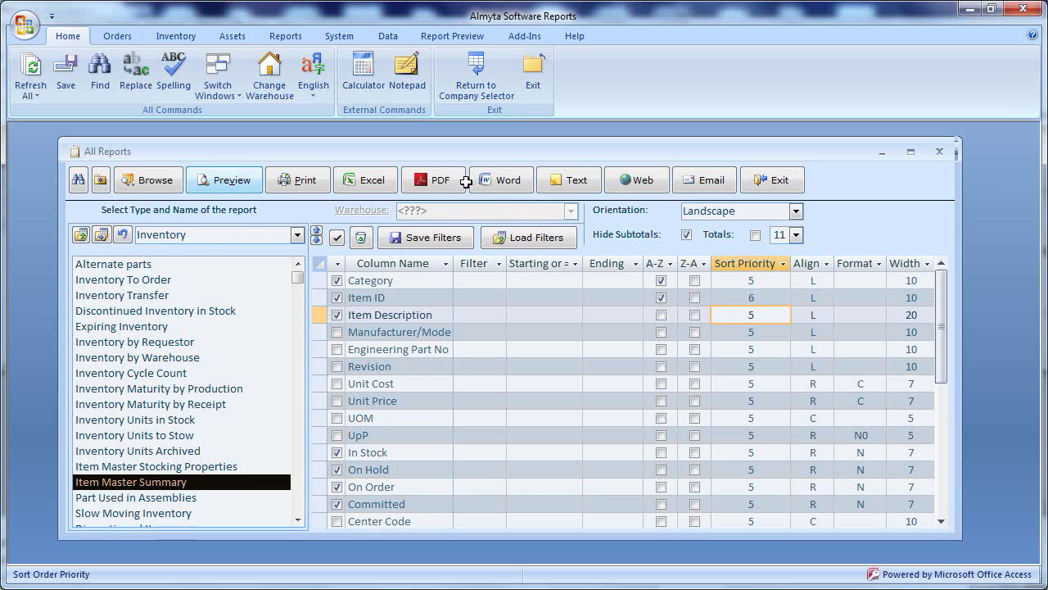
left_click(242, 185)
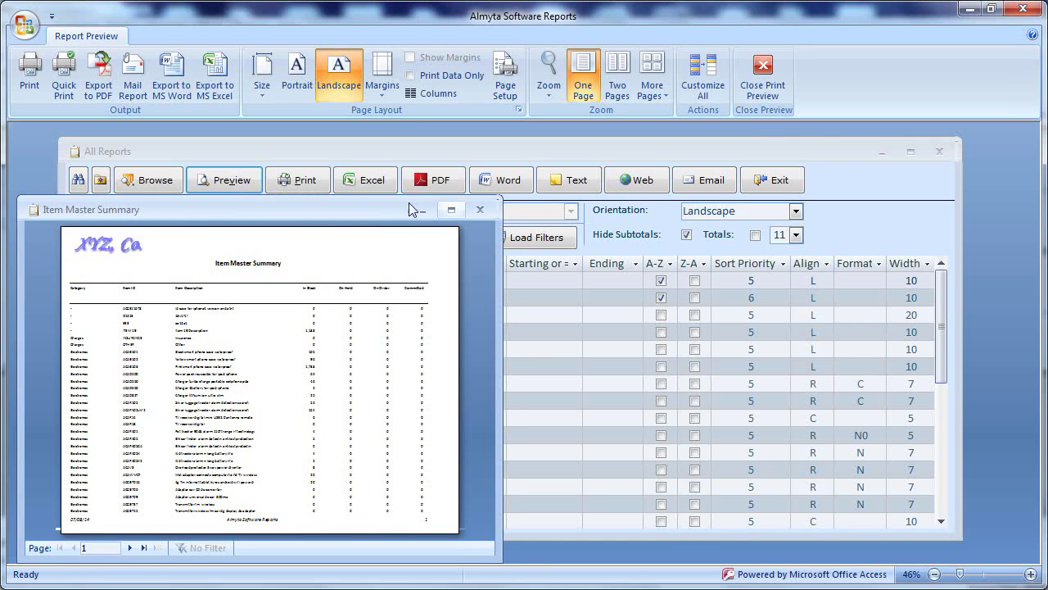
View the preview maximized at 100% from the page top, then close it.
left_click(451, 209)
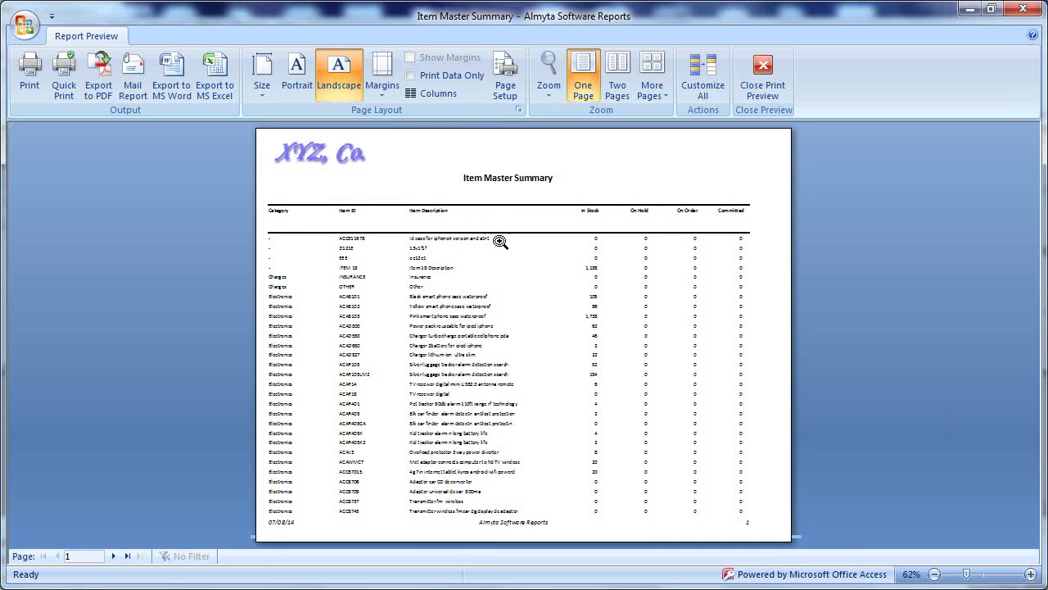
left_click(368, 314)
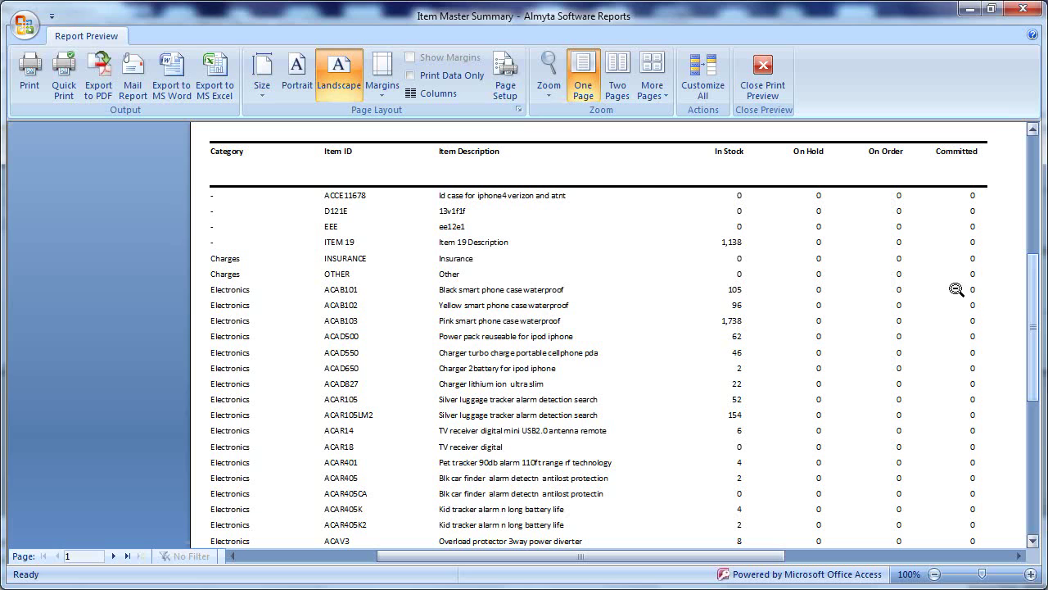
scroll(1032, 307, "up", 3)
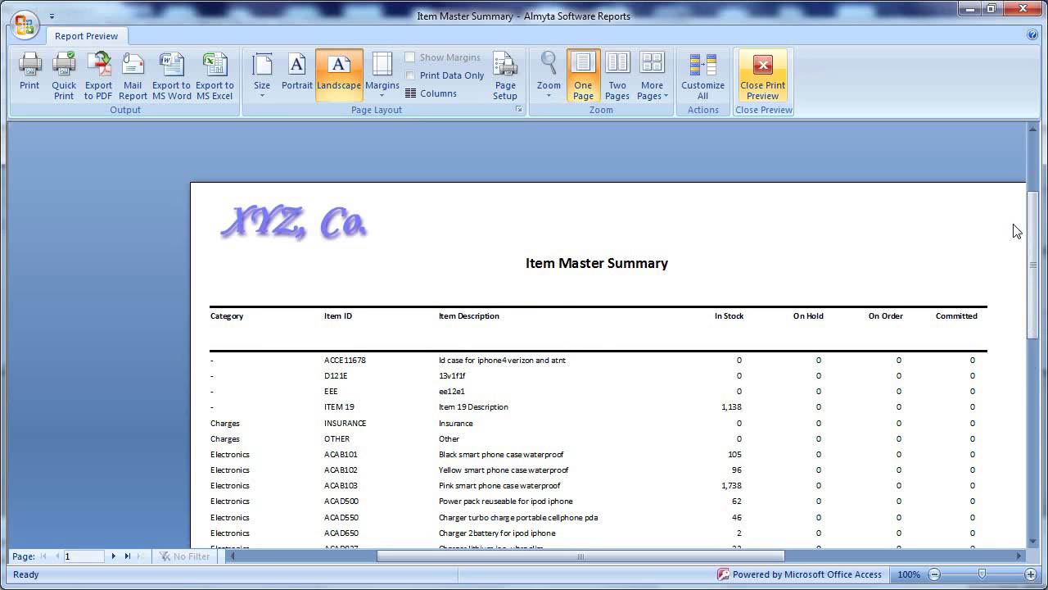
left_click(763, 84)
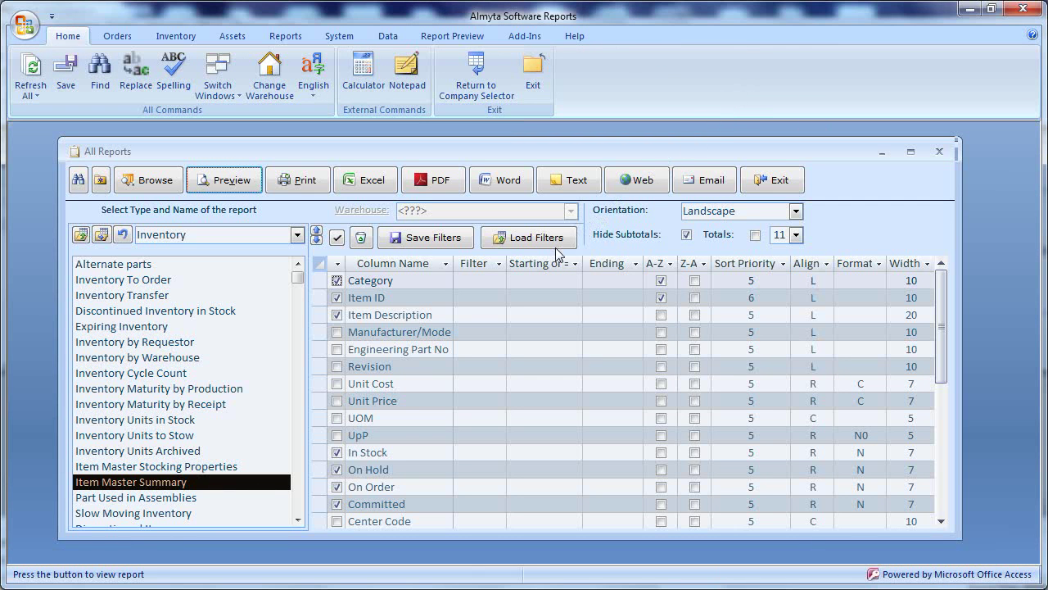
Show the Item Description filter operators, then dismiss the list leaving no filter set.
left_click(502, 317)
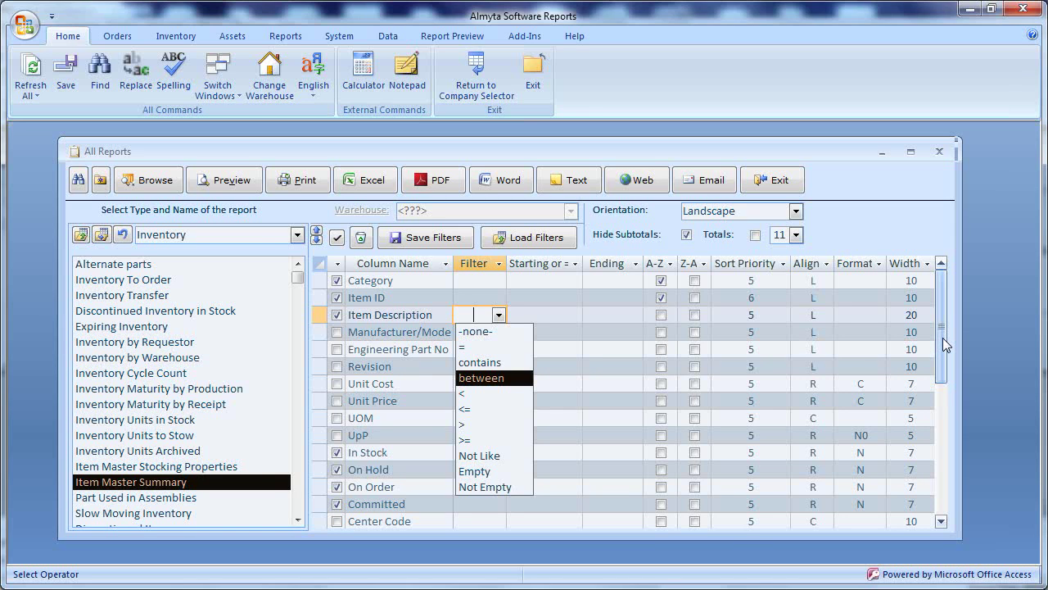
key("Escape")
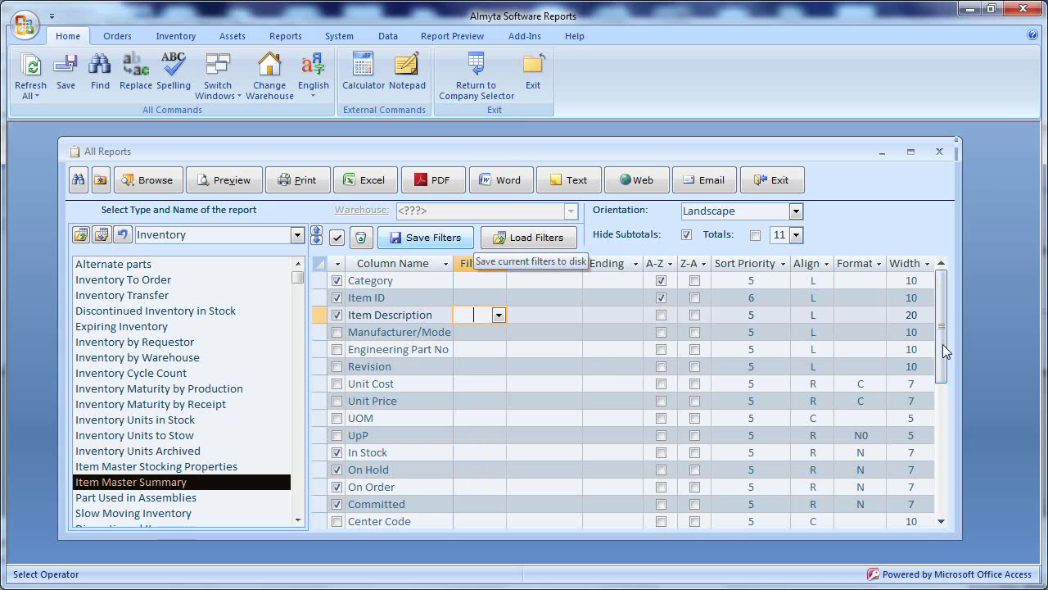
Save the current report filters and choose keyword search from the report category list.
left_click(459, 241)
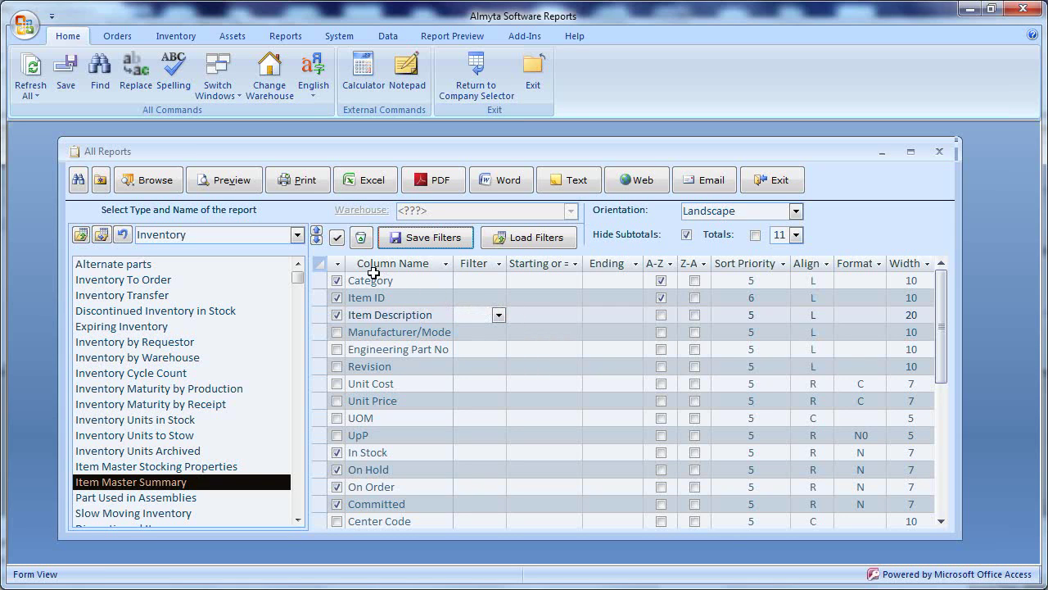
left_click(298, 237)
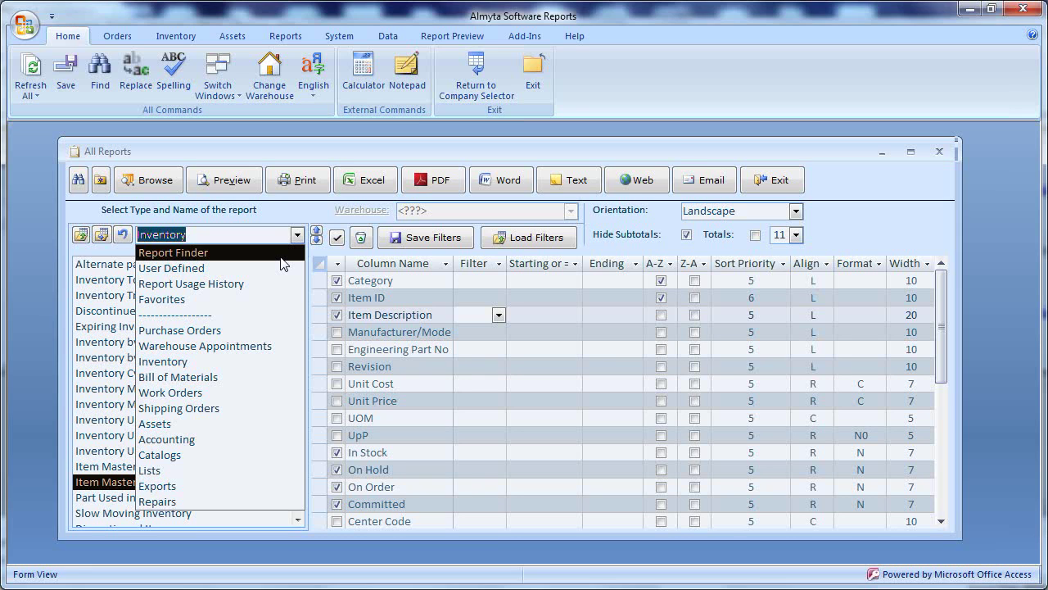
left_click(281, 257)
Search reports for 'item master' and pick Item Master Summary from the three matches.
type("item master")
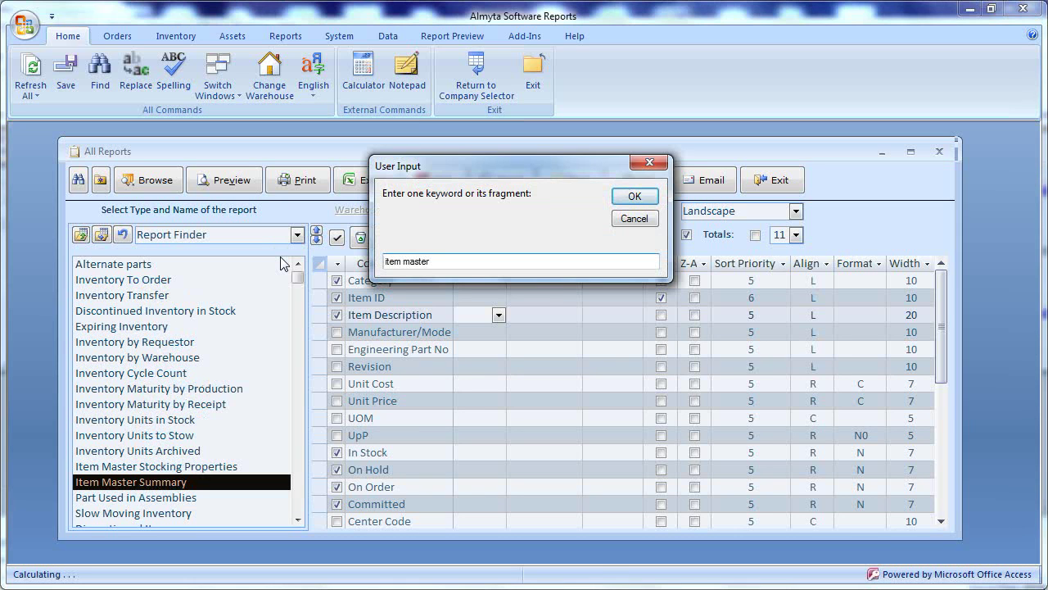
key("Return")
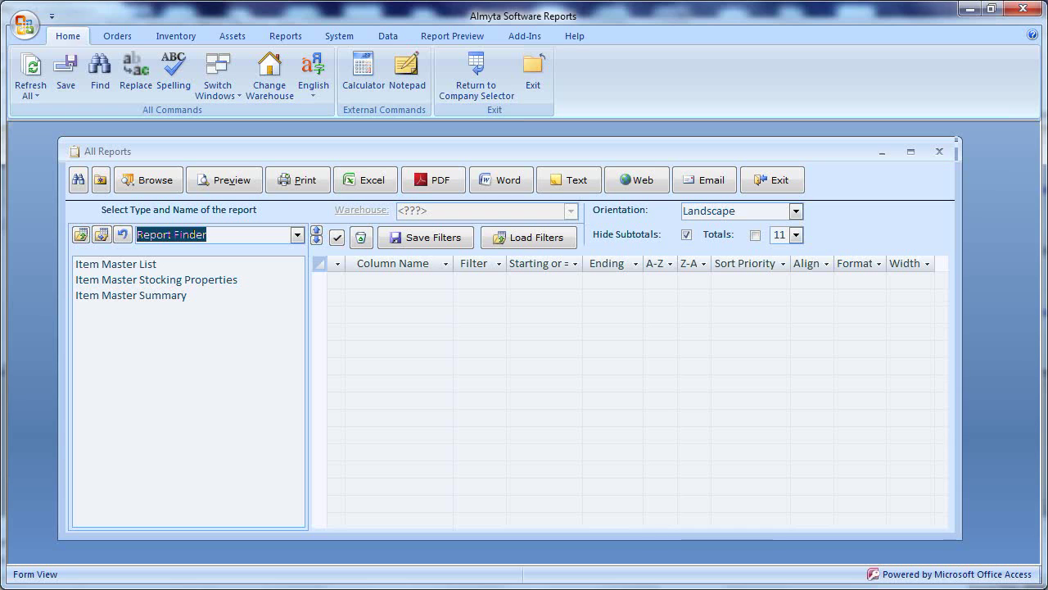
left_click(184, 297)
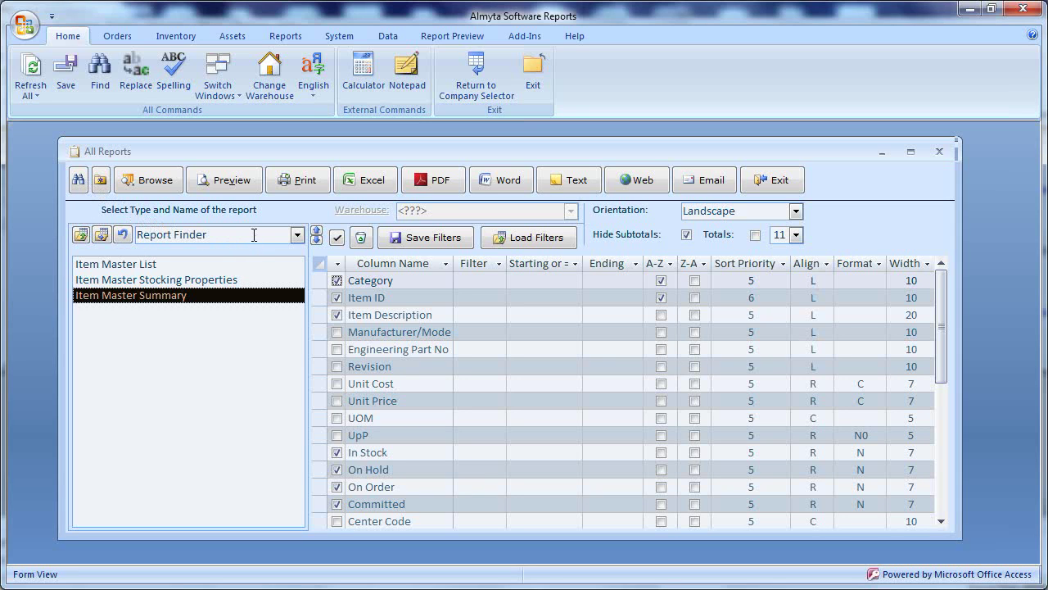
left_click(297, 235)
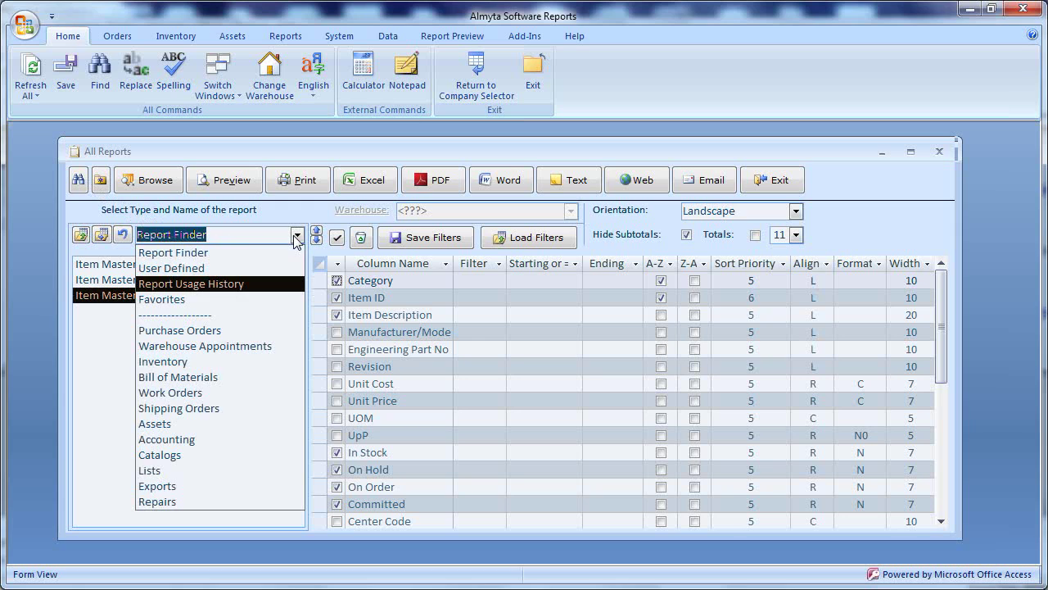
Load Inventory by Requestor from the Inventory report category and add it to Favorites.
left_click(278, 283)
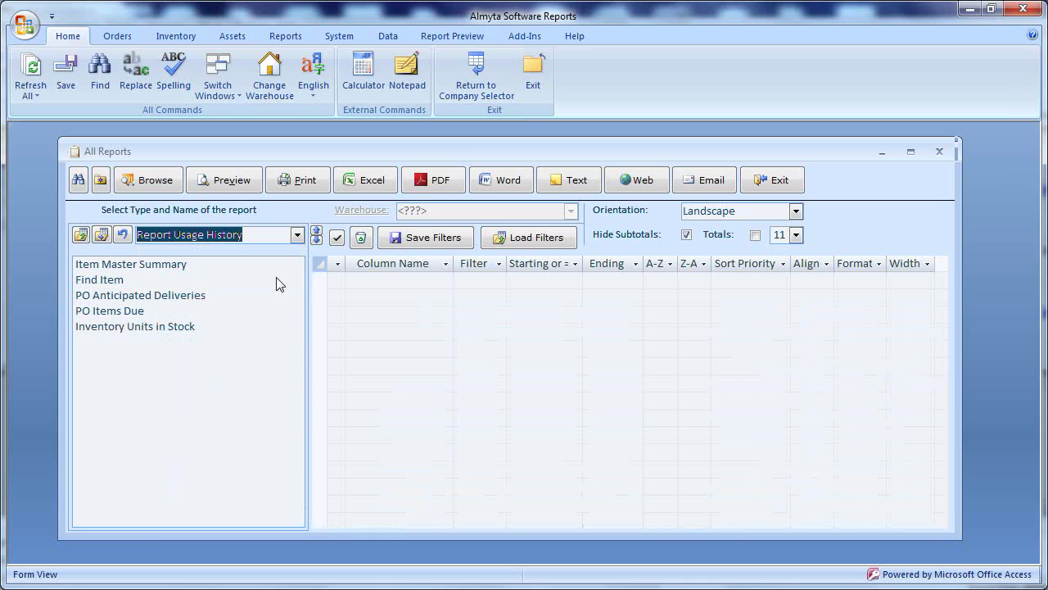
left_click(298, 235)
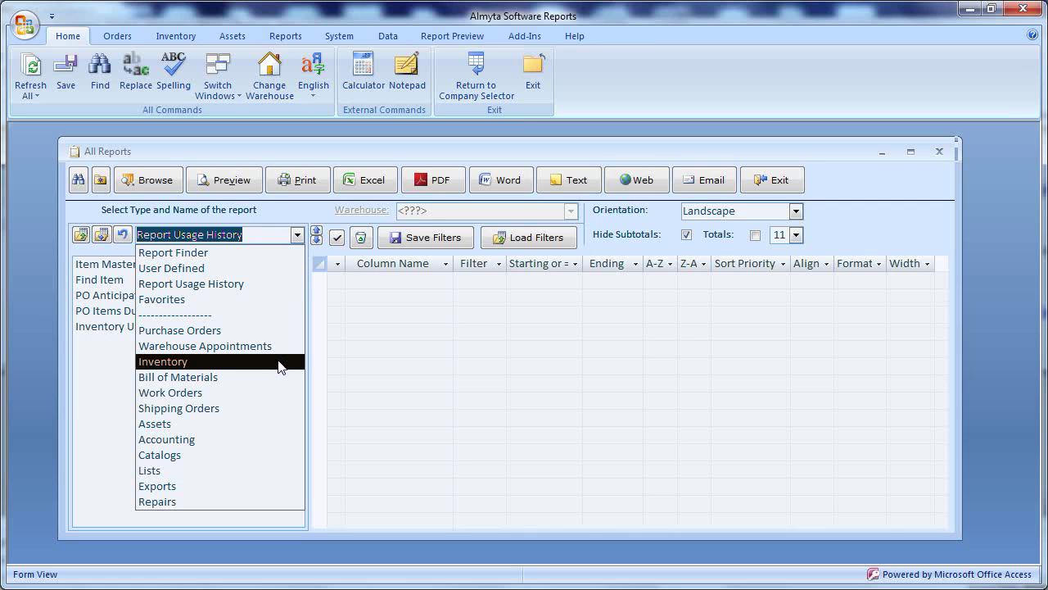
left_click(279, 361)
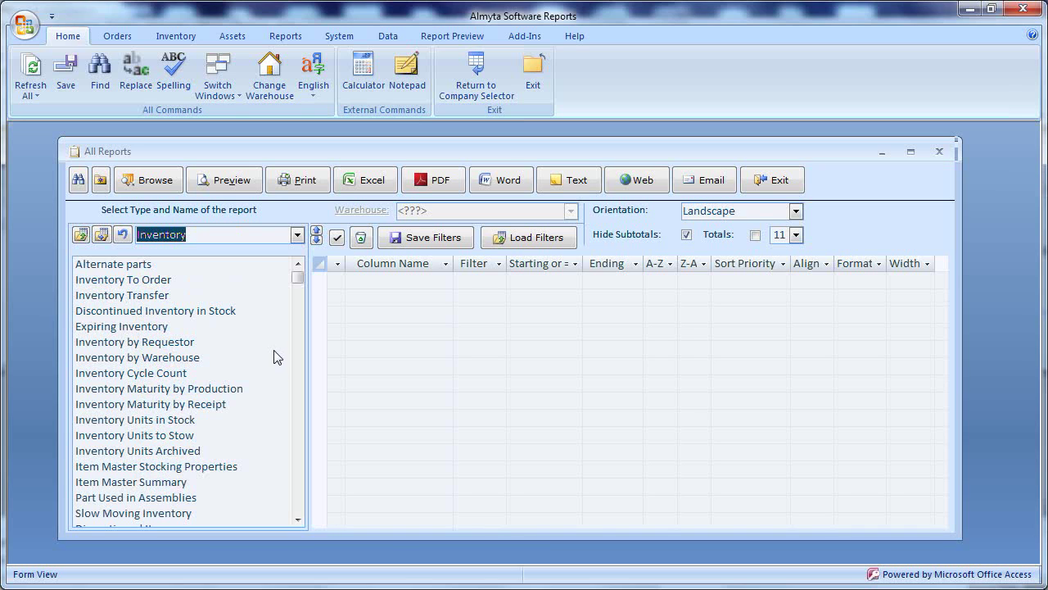
left_click(273, 344)
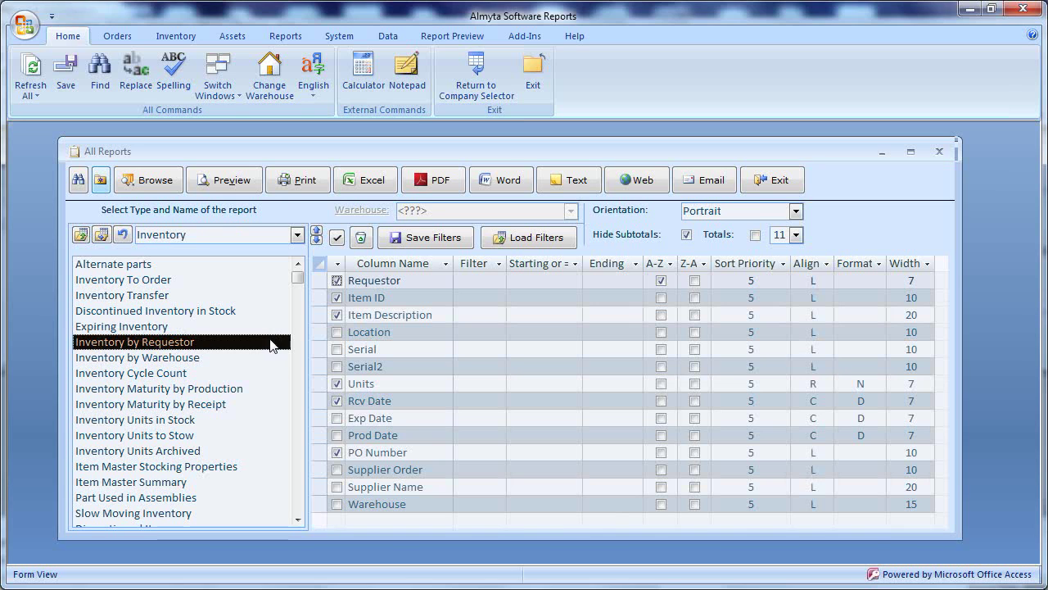
left_click(103, 180)
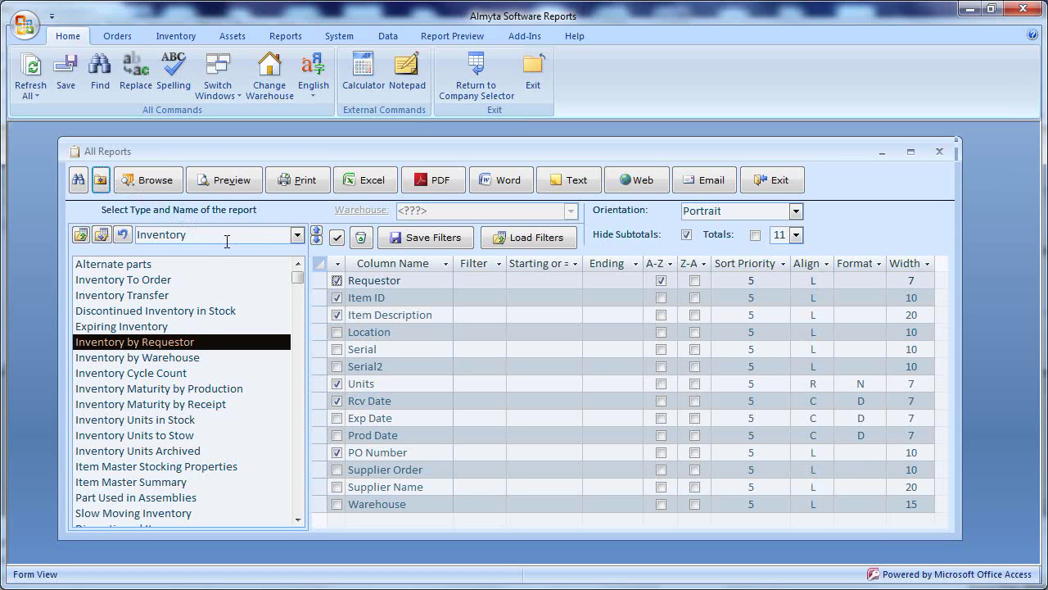
Check that Inventory by Requestor is listed under Favorites, then return to the Inventory category.
left_click(298, 235)
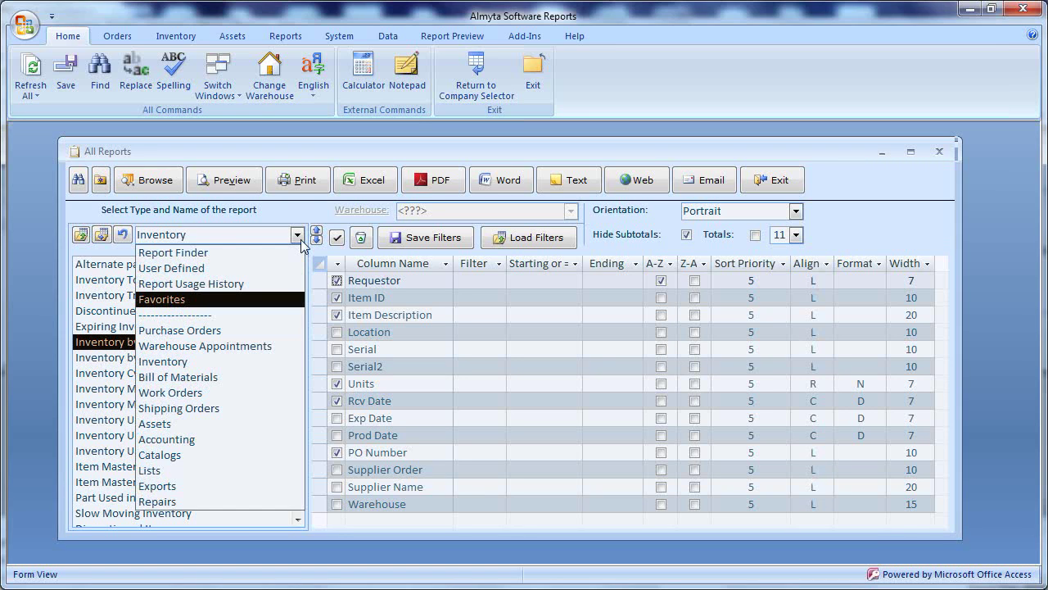
left_click(274, 300)
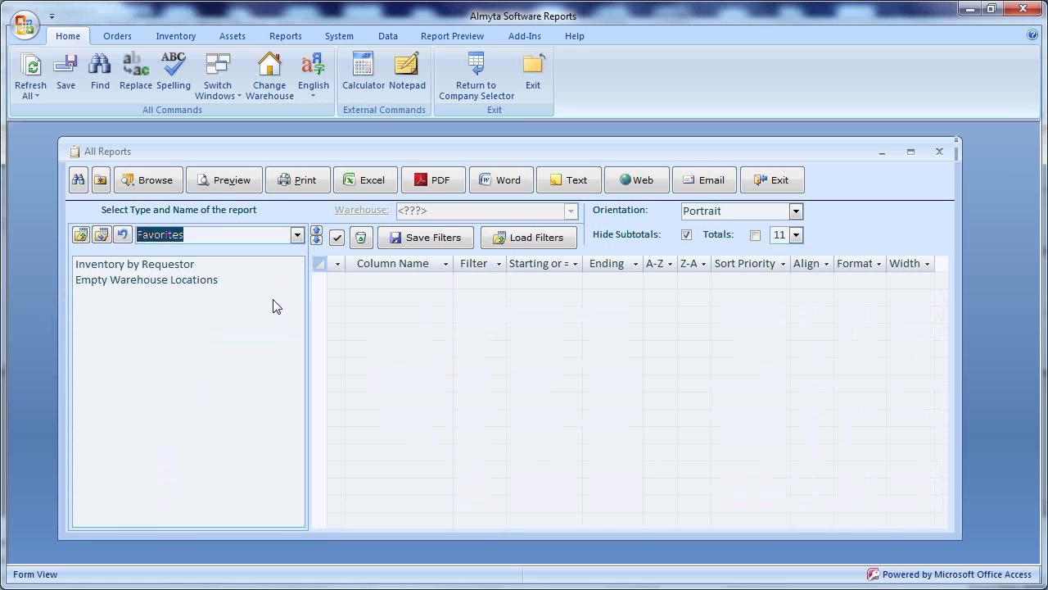
left_click(188, 266)
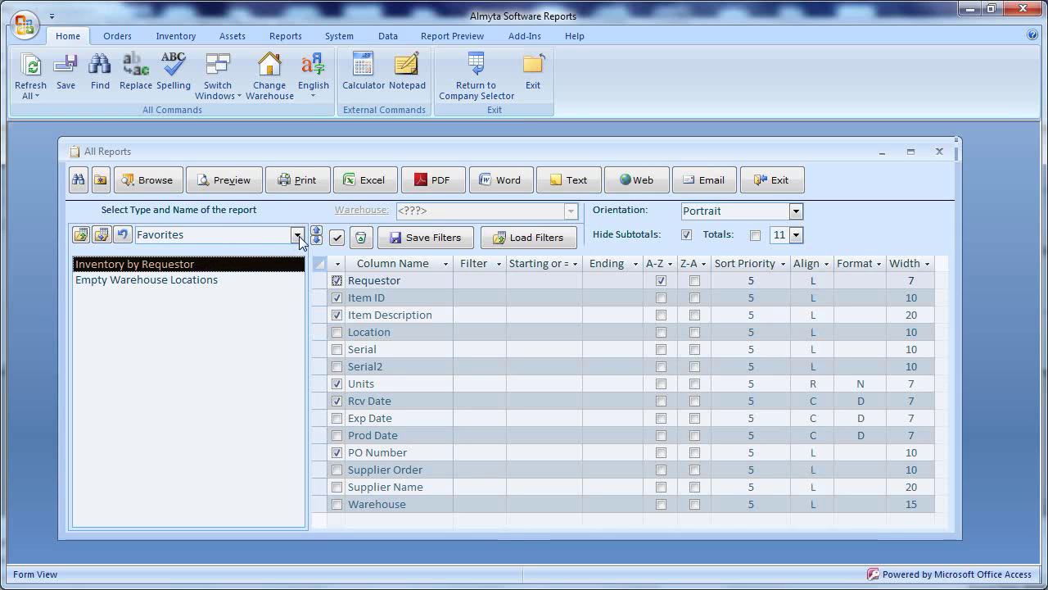
left_click(298, 236)
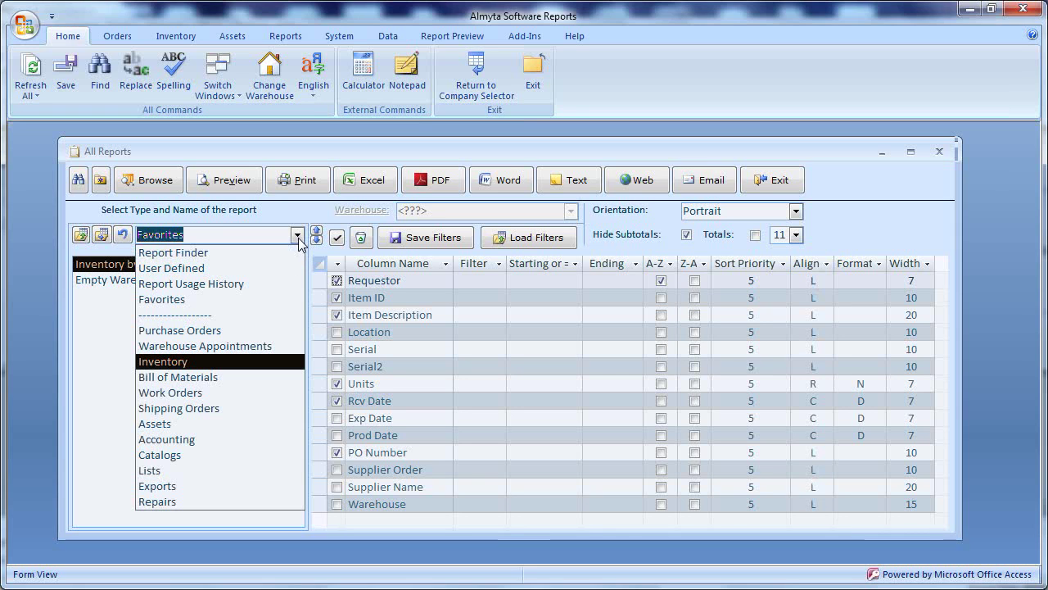
left_click(252, 361)
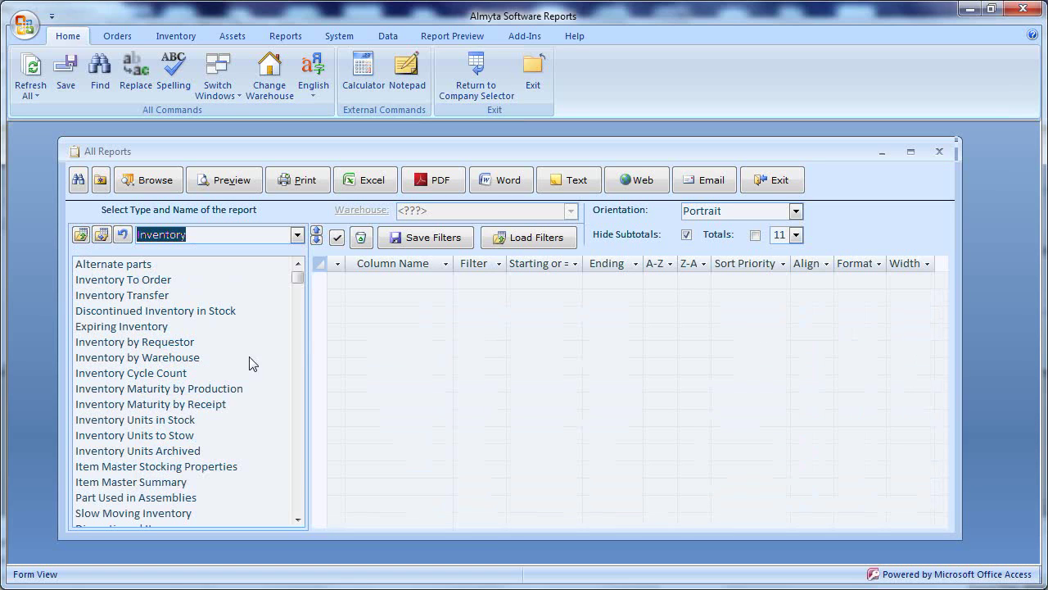
In Item Master Summary, set the Item ID column to width 40 with alignment C, then preview the report.
left_click(168, 485)
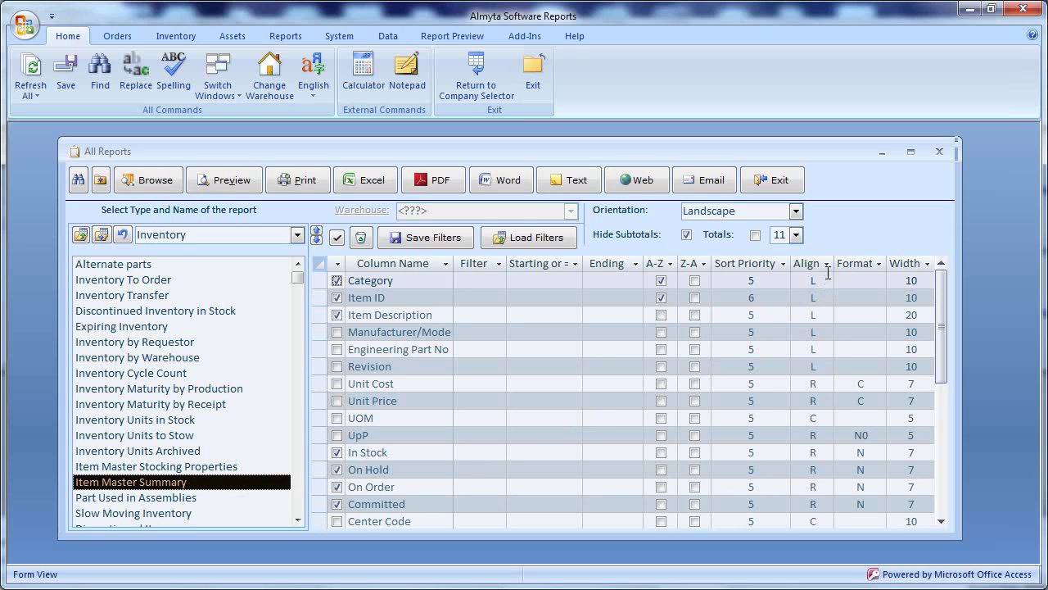
left_click(909, 298)
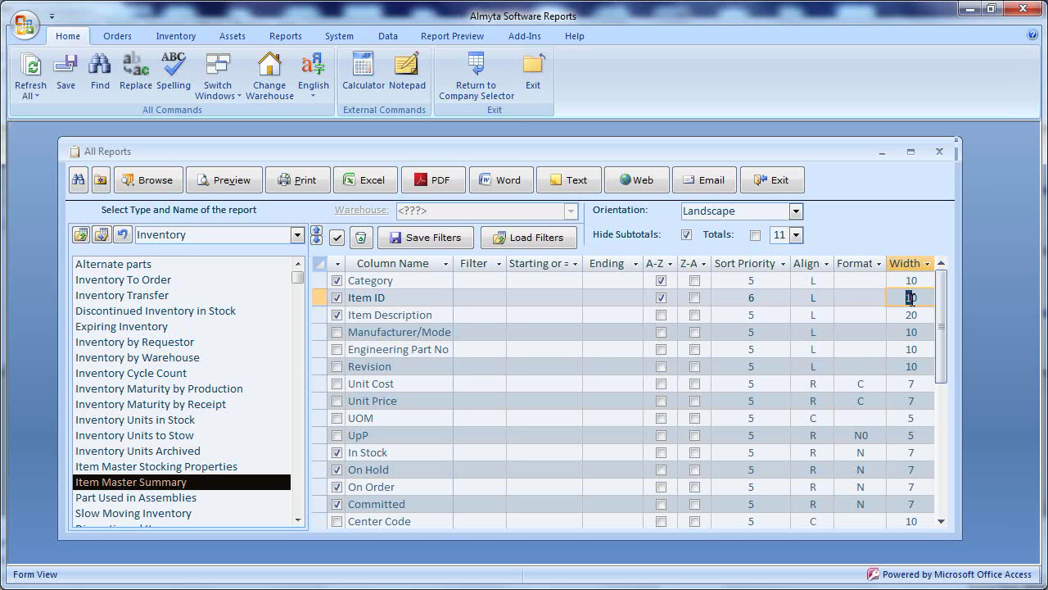
type("4")
left_click(814, 298)
type("C")
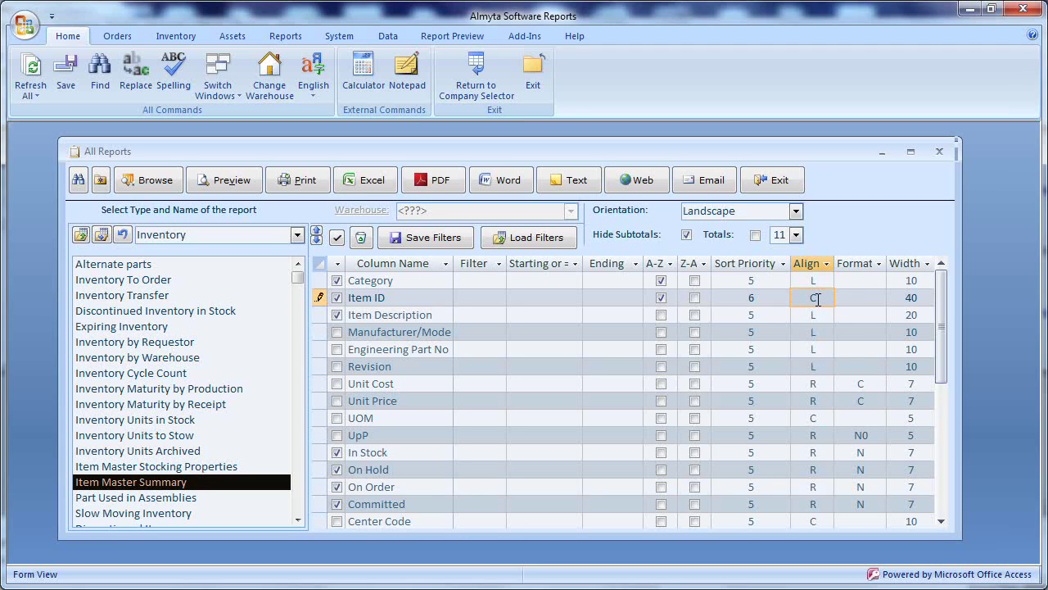
left_click(821, 312)
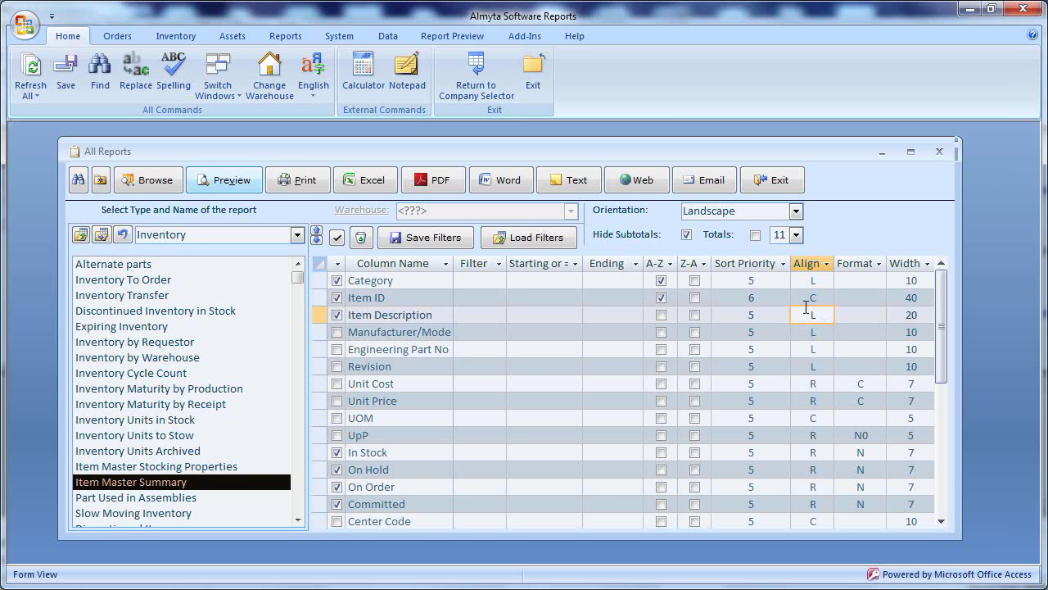
left_click(242, 181)
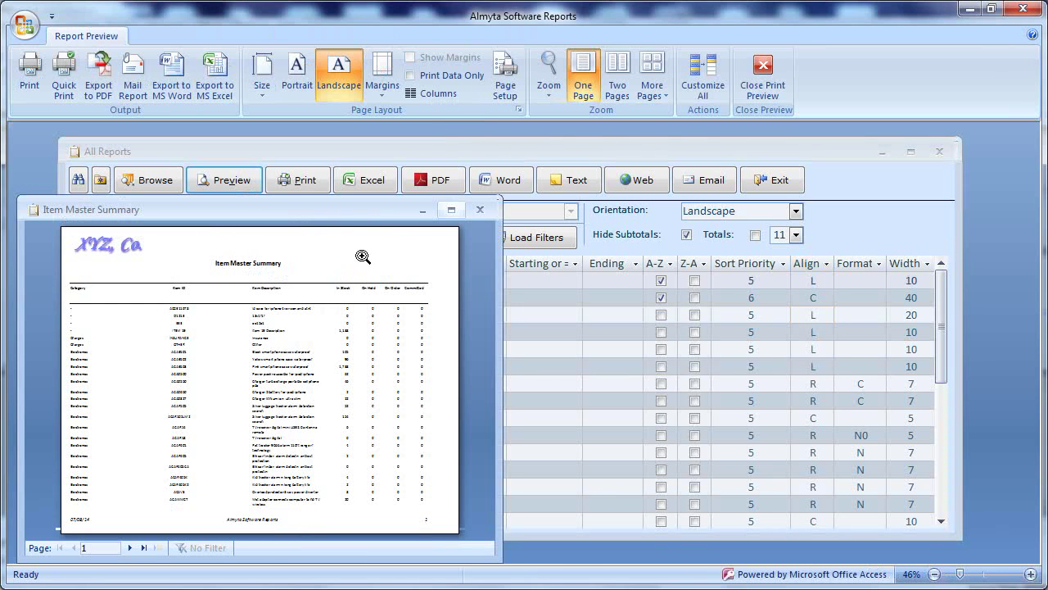
Maximize the Item Master Summary preview, zoom it to 100%, then close the print preview.
left_click(461, 209)
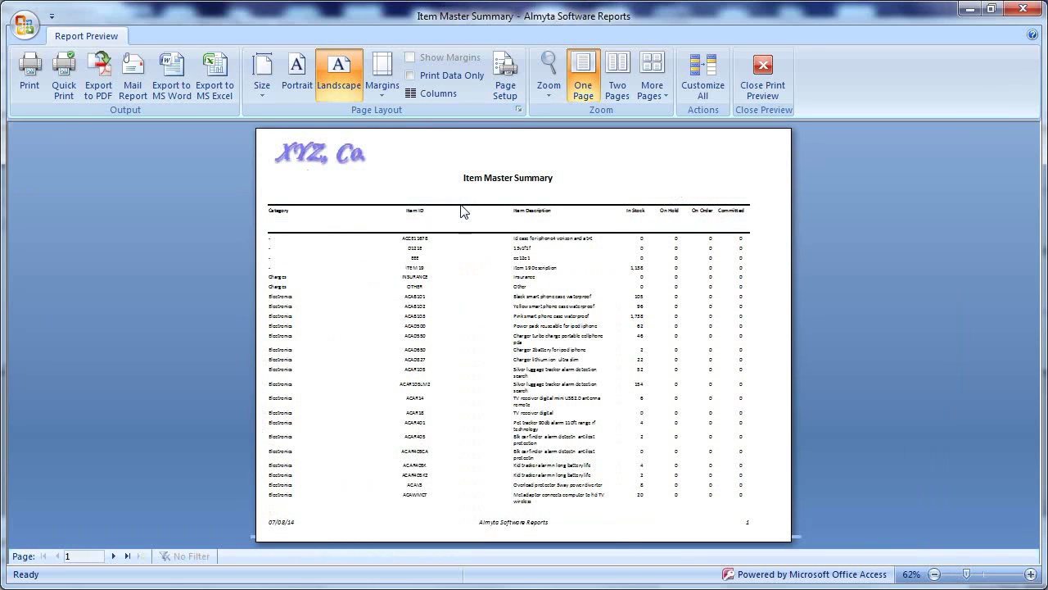
left_click(484, 252)
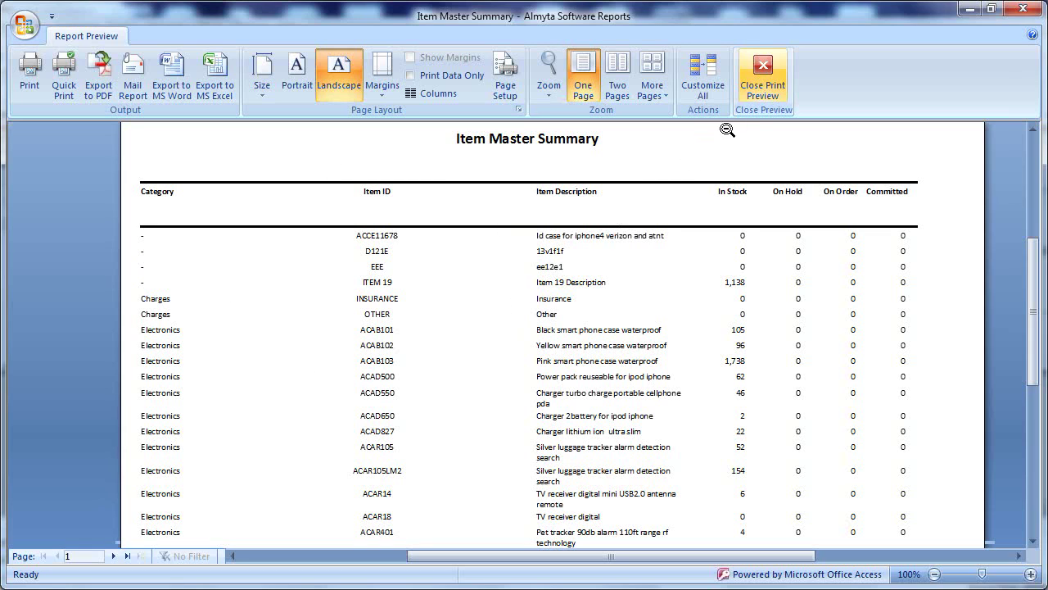
left_click(764, 75)
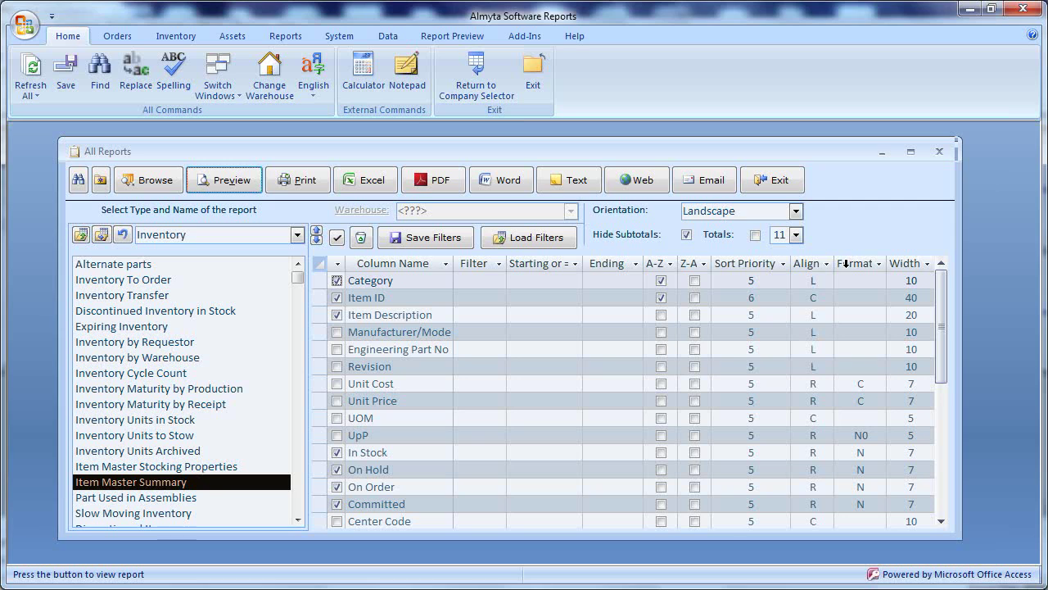
left_click(795, 235)
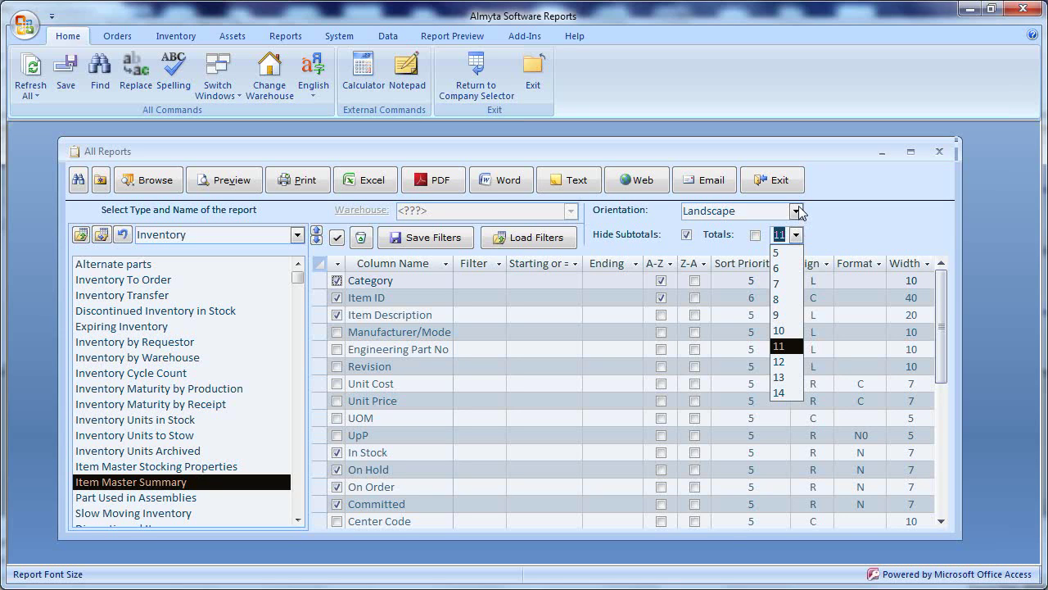
left_click(799, 206)
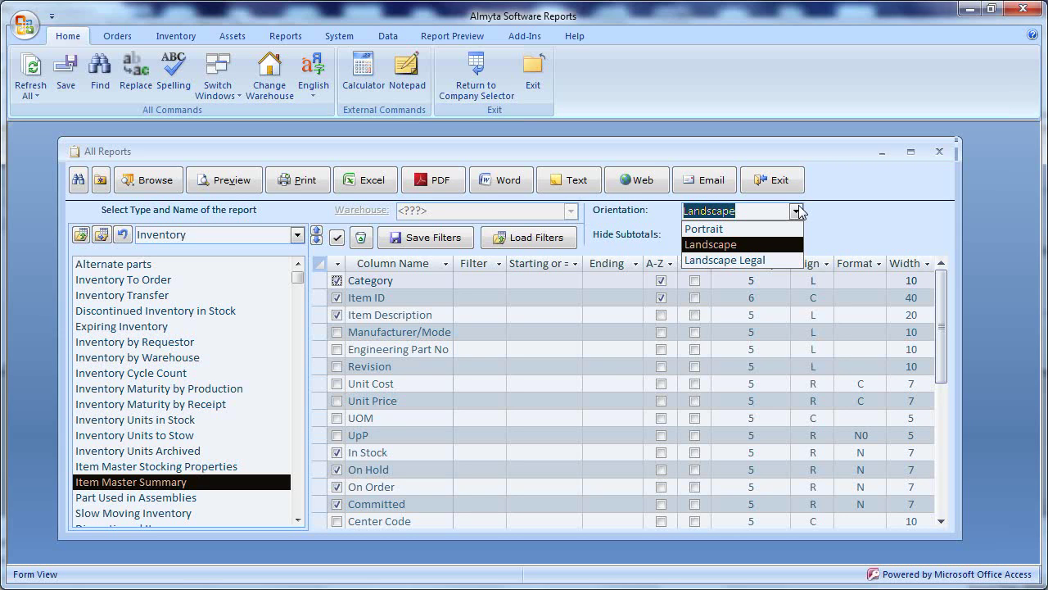
left_click(796, 212)
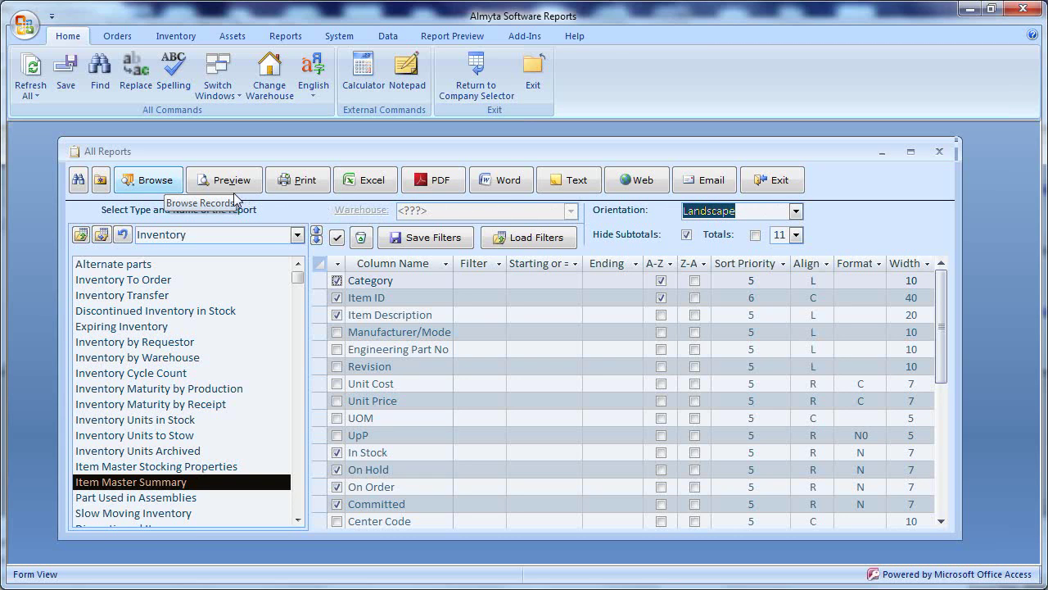
Browse the Item Master Summary's 2,988 records in a datasheet, then close it.
left_click(167, 183)
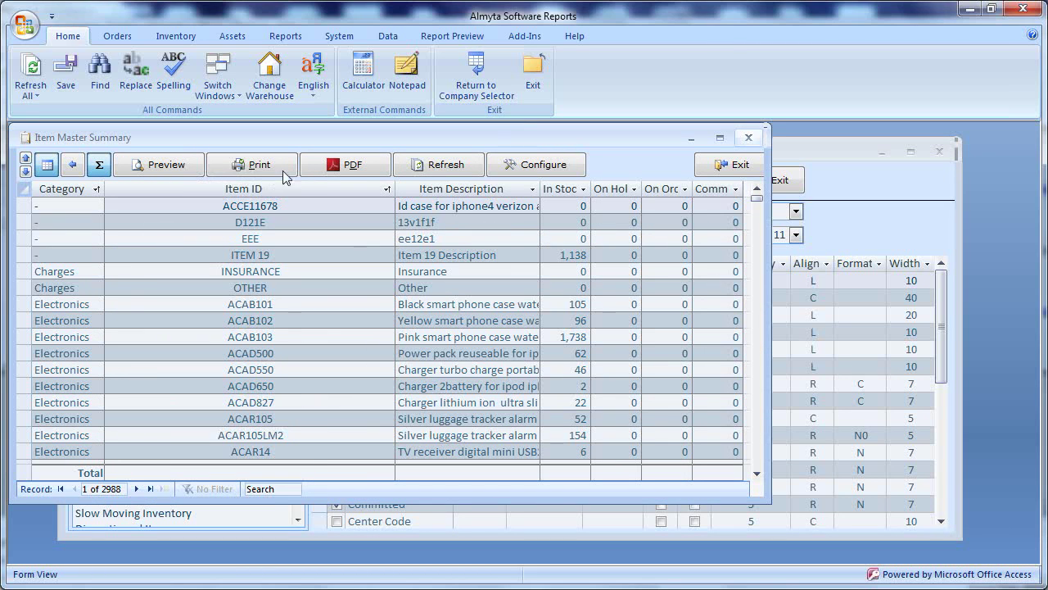
left_click(747, 136)
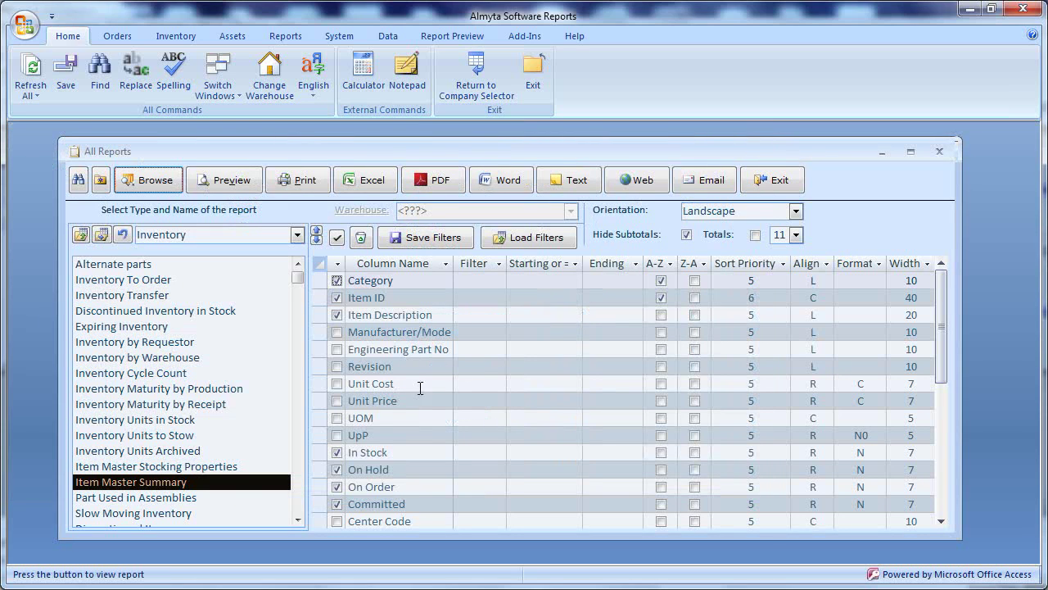
Reopen the Item Master Summary records datasheet and close it again.
double_click(240, 485)
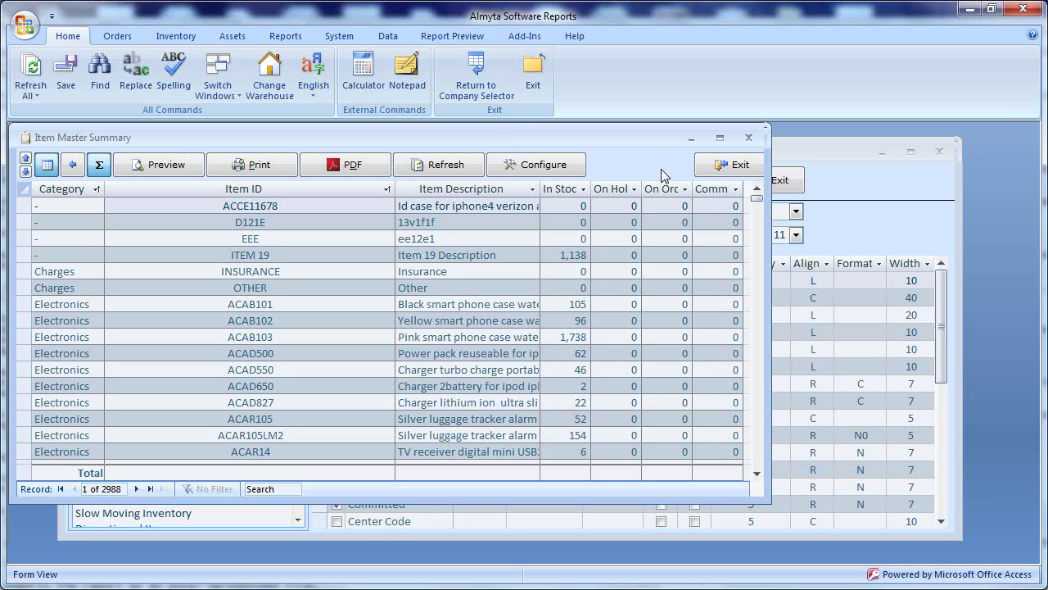
left_click(739, 167)
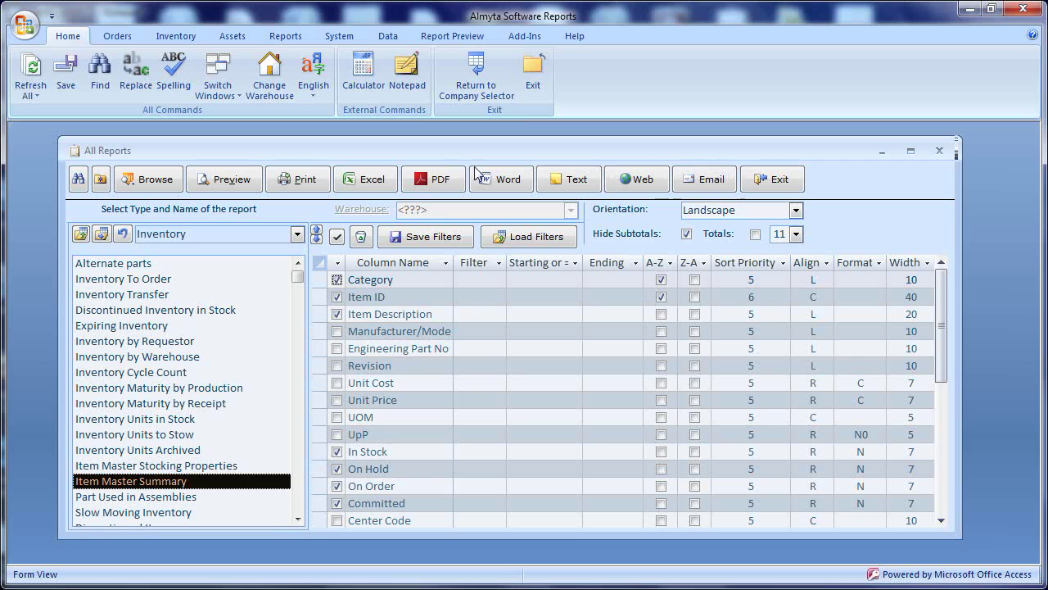